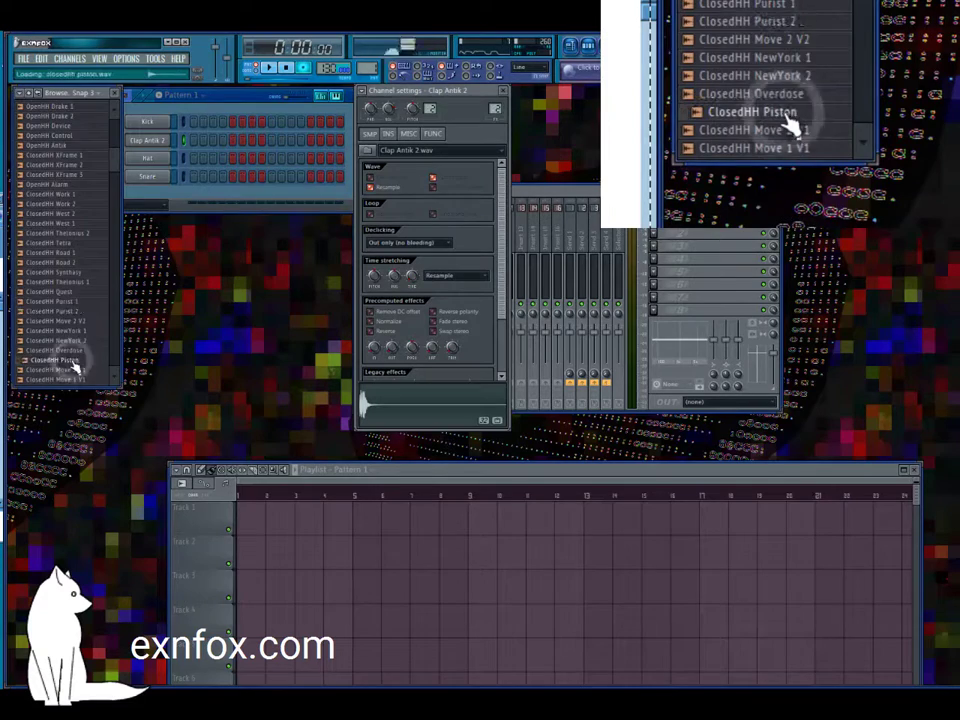
Step: Load the ClosedHH Piston sample into the Hat channel and clone that channel
{"action": "left_click_drag", "start_coordinate": [74, 368], "coordinate": [152, 161]}
{"action": "right_click", "coordinate": [150, 162]}
{"action": "left_click", "coordinate": [189, 306]}
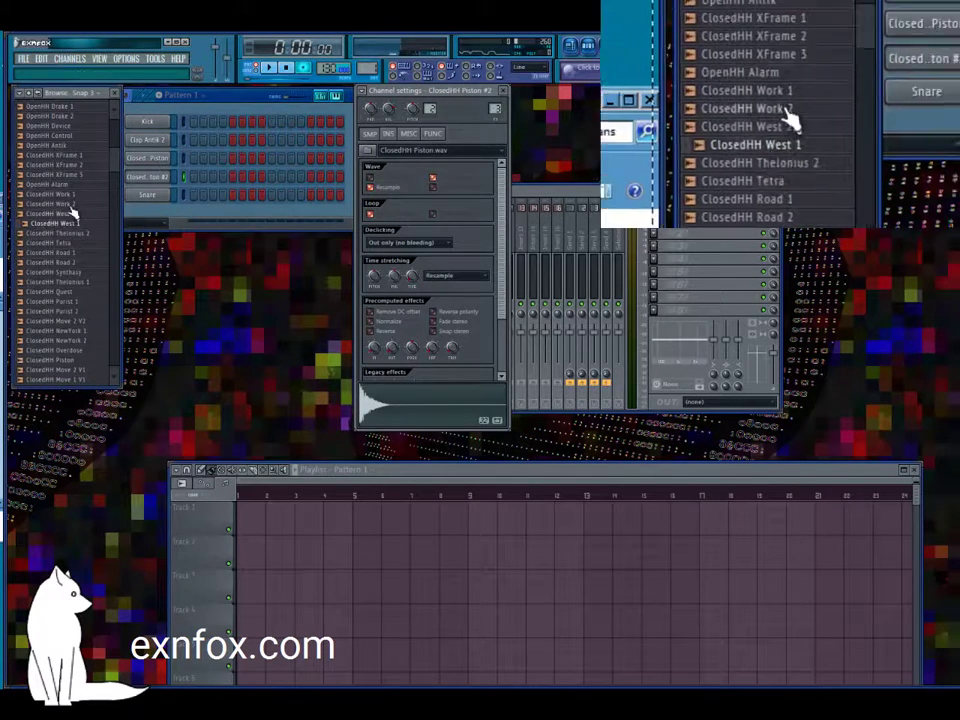
Step: Load ClosedHH West 1 into the cloned hi-hat channel, and OpenHH Drake 2 into another clone of it
{"action": "left_click_drag", "start_coordinate": [62, 224], "coordinate": [160, 177]}
{"action": "left_click", "coordinate": [60, 137]}
{"action": "scroll", "coordinate": [66, 131], "scroll_direction": "up", "scroll_amount": 2}
{"action": "left_click_drag", "start_coordinate": [68, 173], "coordinate": [153, 163]}
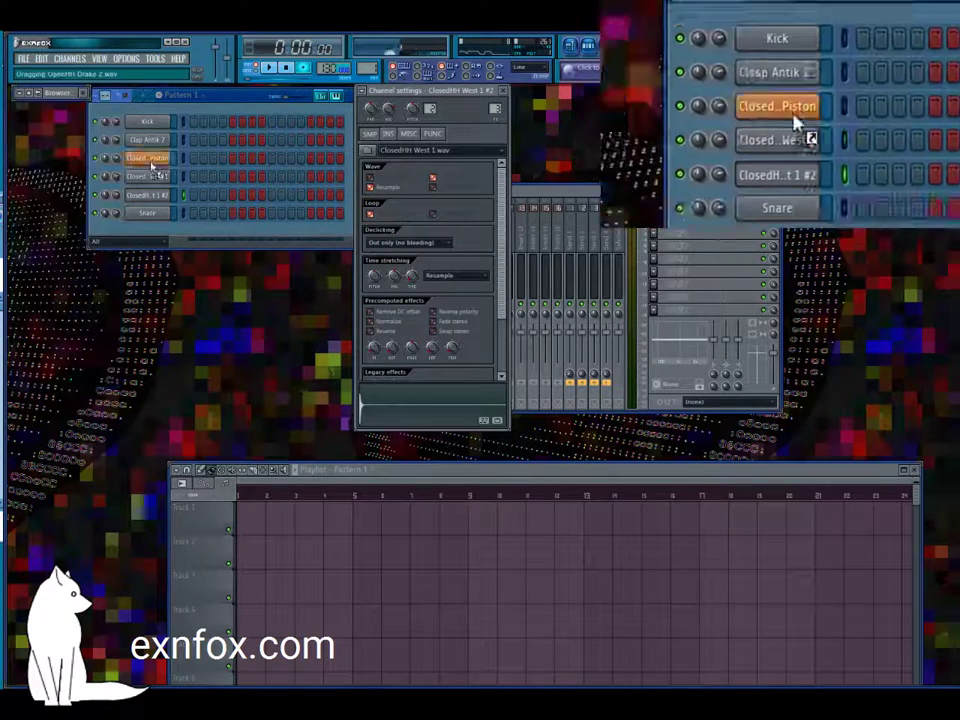
{"action": "left_click_drag", "start_coordinate": [166, 206], "coordinate": [168, 200]}
Step: Audition the samples in the Snare folder to find a suitable snare sound
{"action": "scroll", "coordinate": [36, 345], "scroll_direction": "down", "scroll_amount": 6}
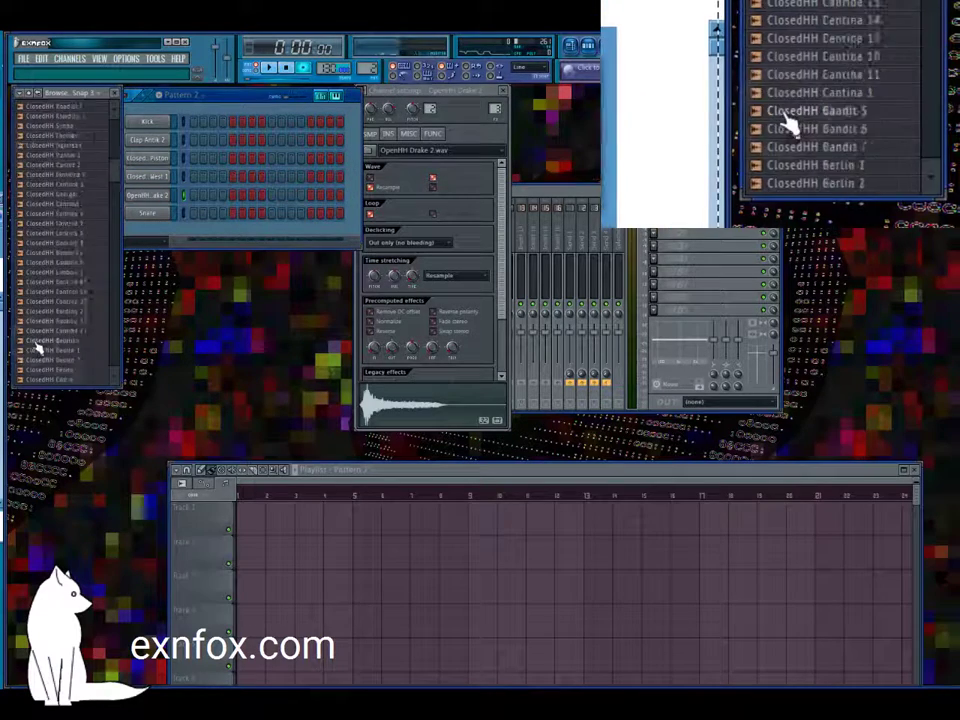
{"action": "scroll", "coordinate": [60, 335], "scroll_direction": "up", "scroll_amount": 2}
{"action": "left_click", "coordinate": [79, 376]}
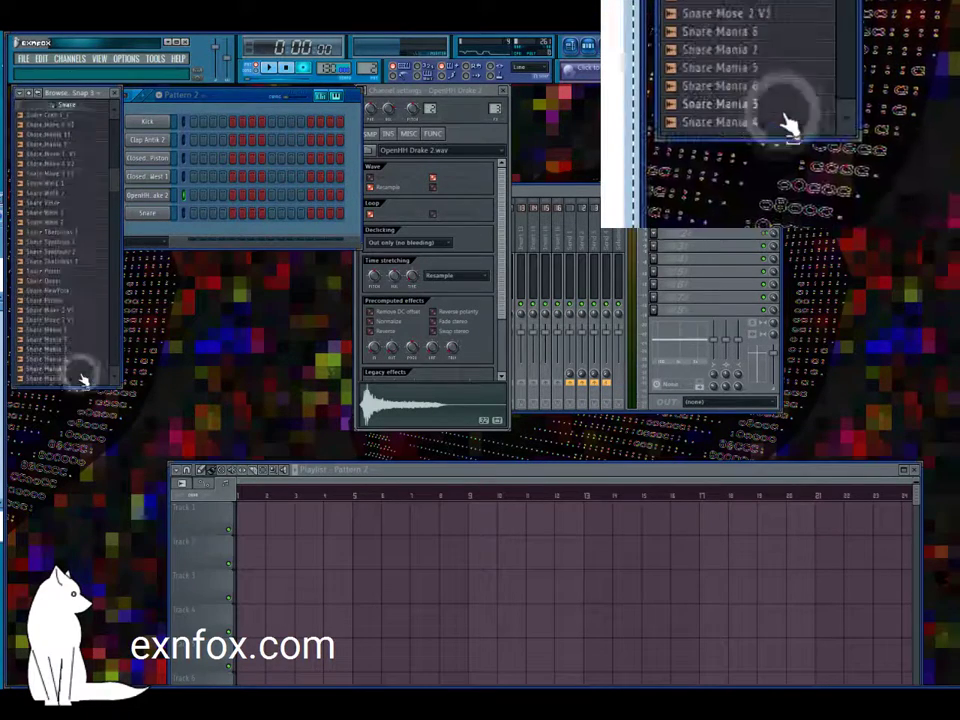
{"action": "left_click", "coordinate": [68, 184]}
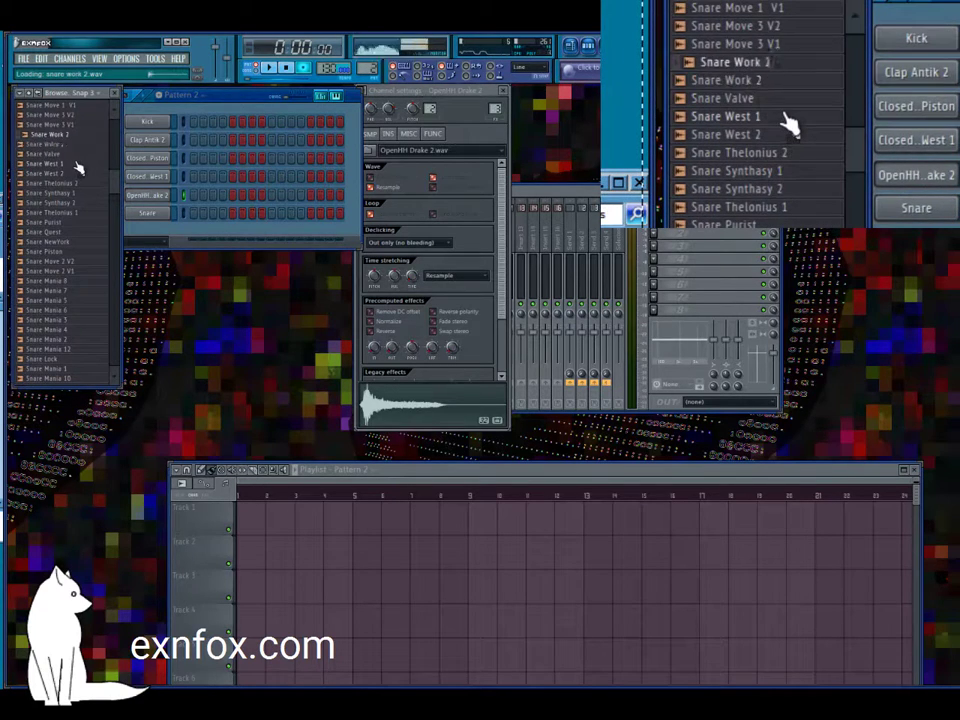
{"action": "scroll", "coordinate": [76, 180], "scroll_direction": "up", "scroll_amount": 4}
{"action": "scroll", "coordinate": [88, 260], "scroll_direction": "down", "scroll_amount": 10}
{"action": "left_click", "coordinate": [80, 289]}
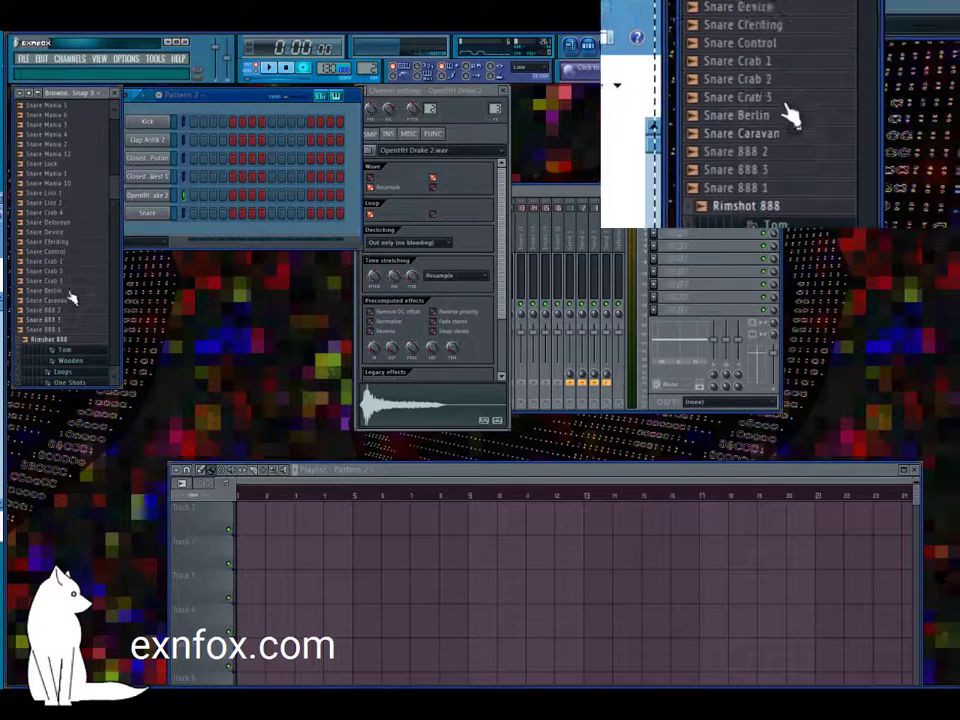
{"action": "left_click", "coordinate": [58, 243]}
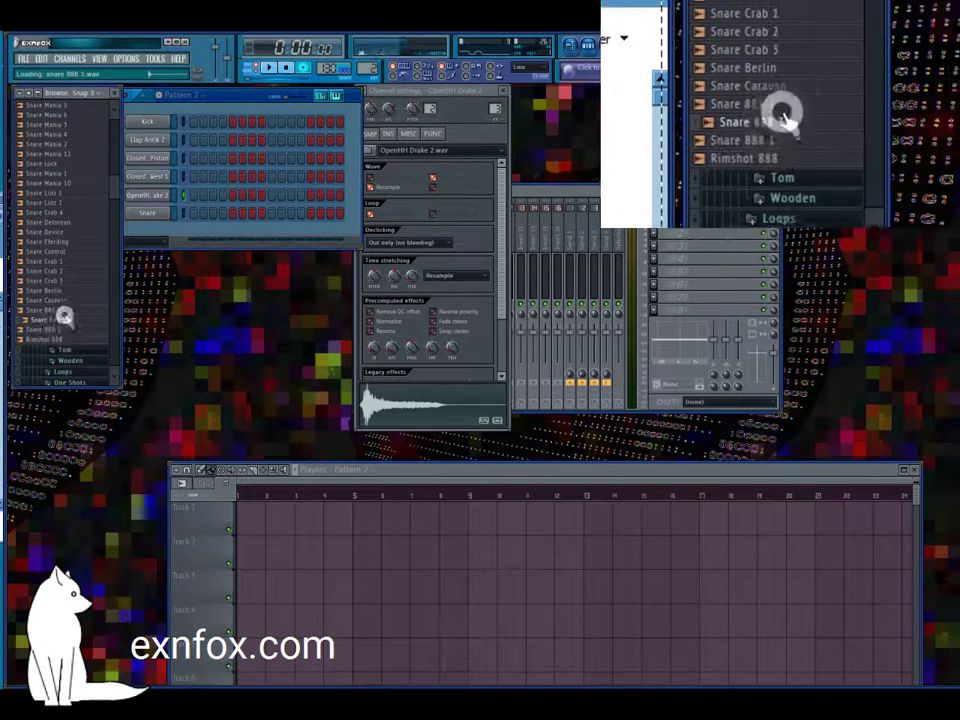
Step: Load Snare 888 1 into the Snare channel, and Rimshot 888 into a clone of it
{"action": "mouse_move", "coordinate": [56, 332]}
{"action": "left_mouse_down"}
{"action": "mouse_move", "coordinate": [200, 210]}
{"action": "mouse_move", "coordinate": [156, 216]}
{"action": "left_mouse_up"}
{"action": "right_click", "coordinate": [156, 216]}
{"action": "left_click", "coordinate": [188, 362]}
{"action": "left_click_drag", "start_coordinate": [57, 348], "coordinate": [160, 236]}
Step: Audition the percussion samples in the Wooden folder
{"action": "left_click", "coordinate": [68, 233]}
{"action": "left_click", "coordinate": [71, 353]}
{"action": "left_click", "coordinate": [80, 316]}
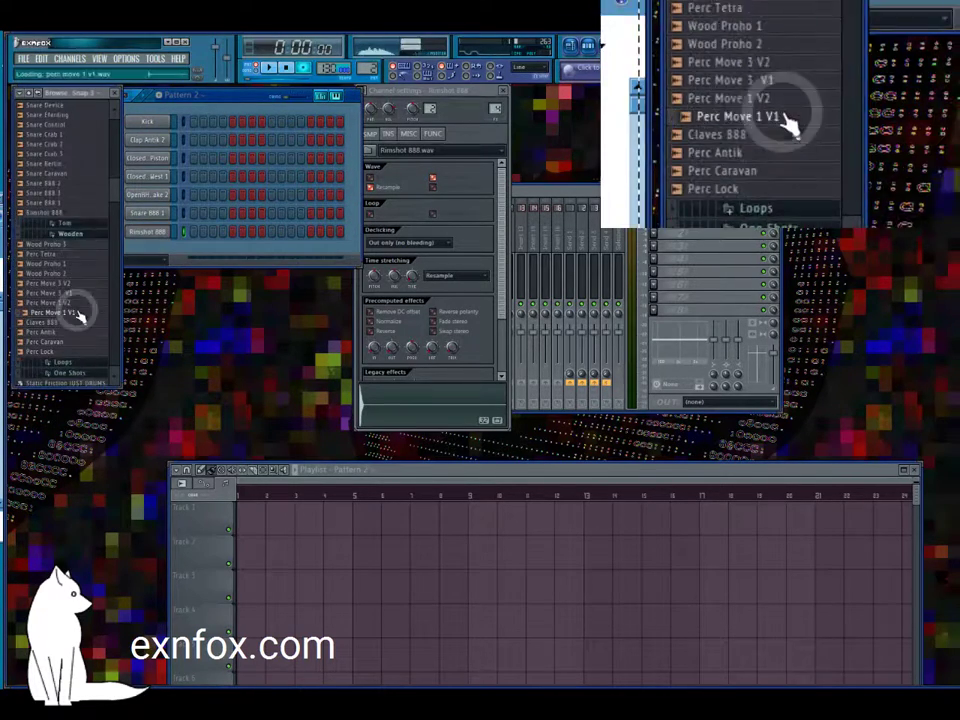
{"action": "left_click", "coordinate": [78, 228]}
Step: Go back up to the drum sample folders and open the Kick samples
{"action": "scroll", "coordinate": [72, 245], "scroll_direction": "up", "scroll_amount": 15}
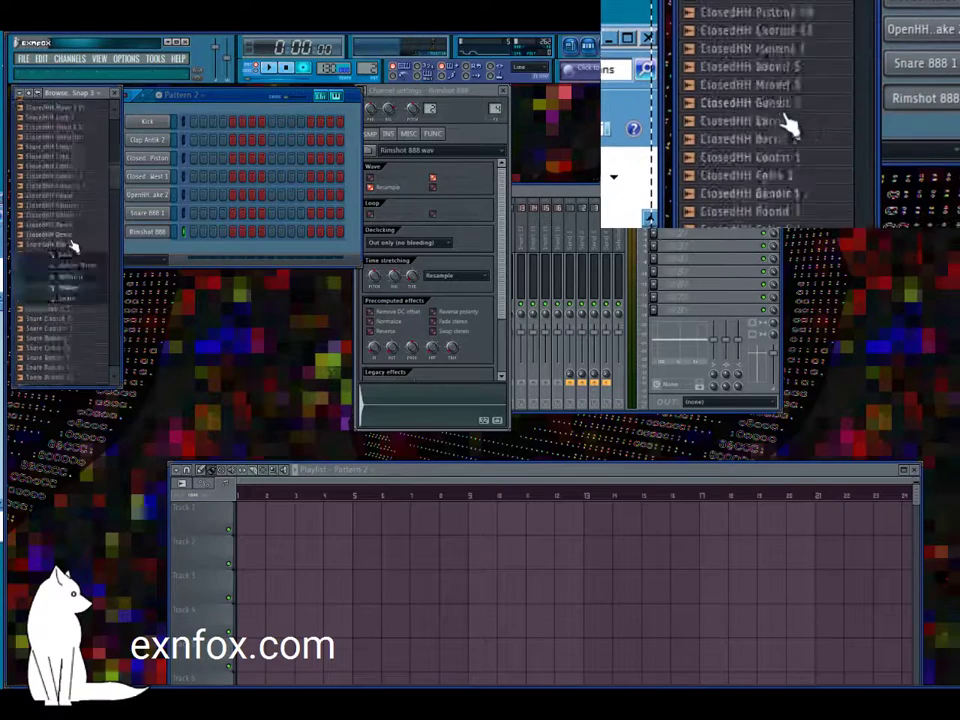
{"action": "scroll", "coordinate": [69, 243], "scroll_direction": "up", "scroll_amount": 10}
{"action": "scroll", "coordinate": [72, 248], "scroll_direction": "down", "scroll_amount": 7}
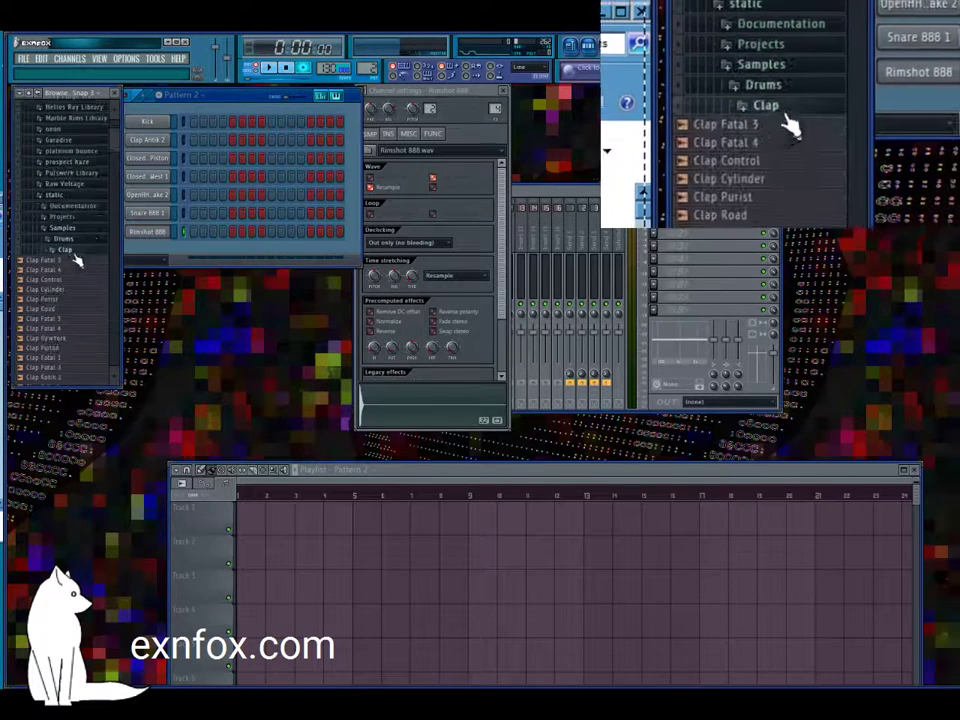
{"action": "left_click", "coordinate": [70, 252]}
{"action": "left_click", "coordinate": [68, 285]}
{"action": "left_click", "coordinate": [70, 293]}
{"action": "left_click", "coordinate": [75, 291]}
{"action": "left_click", "coordinate": [88, 242]}
Step: Audition the kick samples and load Kick Mate 2 into the Kick channel
{"action": "left_click", "coordinate": [78, 359]}
{"action": "left_click", "coordinate": [64, 339]}
{"action": "left_click", "coordinate": [58, 349]}
{"action": "left_click", "coordinate": [58, 359]}
{"action": "left_click", "coordinate": [58, 368]}
{"action": "left_click", "coordinate": [60, 378]}
{"action": "left_click", "coordinate": [68, 378]}
{"action": "left_click", "coordinate": [72, 379]}
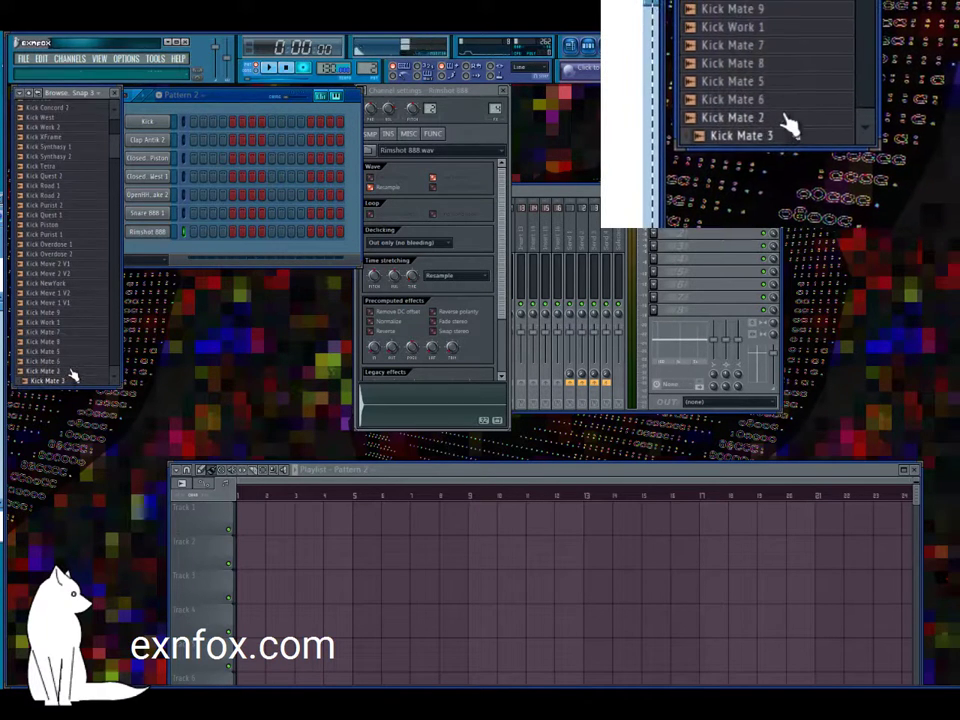
{"action": "left_click_drag", "start_coordinate": [62, 373], "coordinate": [160, 123]}
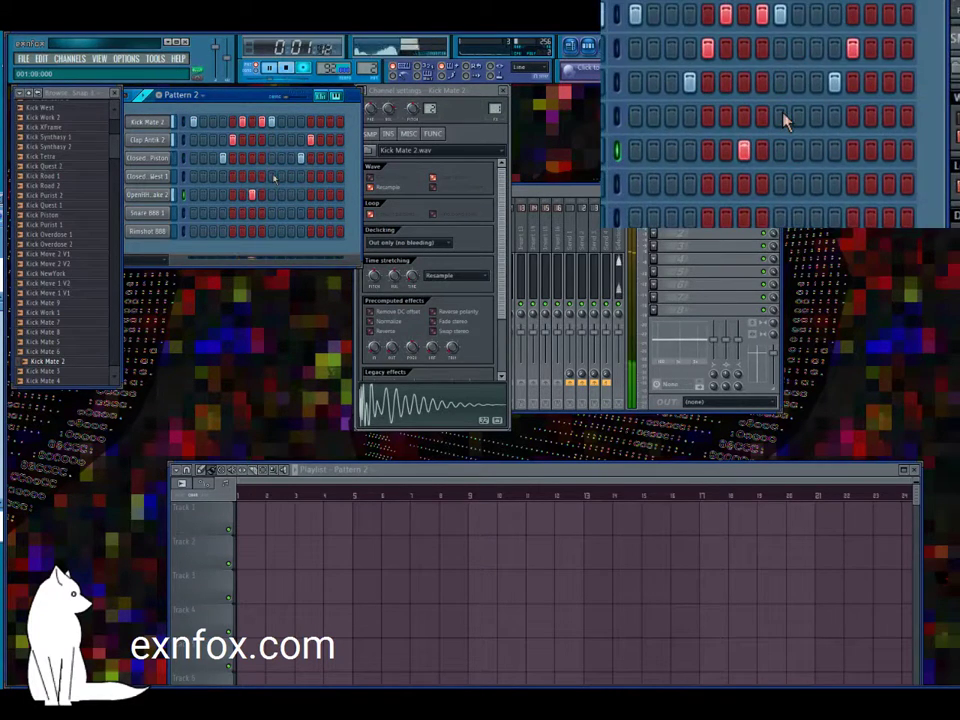
Step: Raise the trim and fade-in of the OpenHH Drake 2 sample, and place a ClosedHH West 1 hit on step 9
{"action": "left_click", "coordinate": [148, 196]}
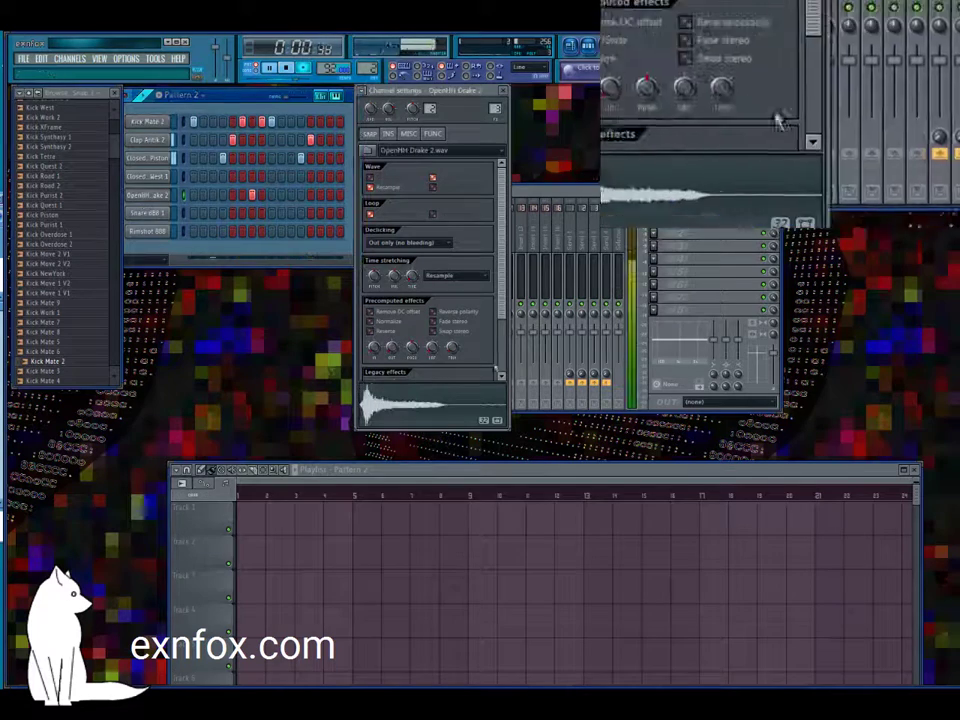
{"action": "left_click_drag", "start_coordinate": [451, 347], "coordinate": [451, 335]}
{"action": "left_click_drag", "start_coordinate": [375, 348], "coordinate": [375, 335]}
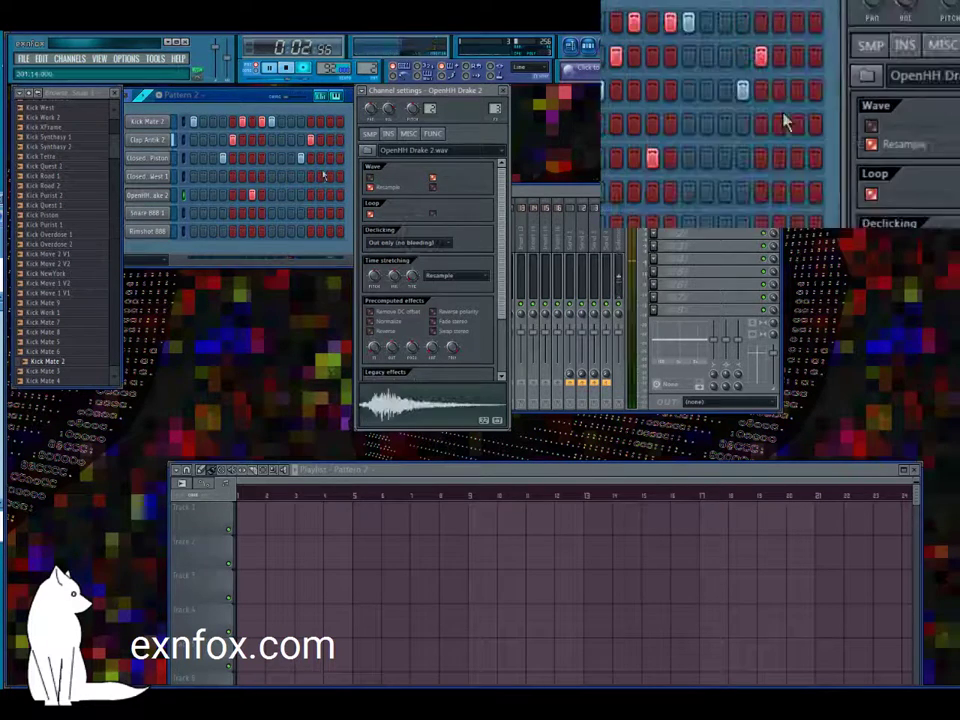
{"action": "left_click", "coordinate": [273, 177]}
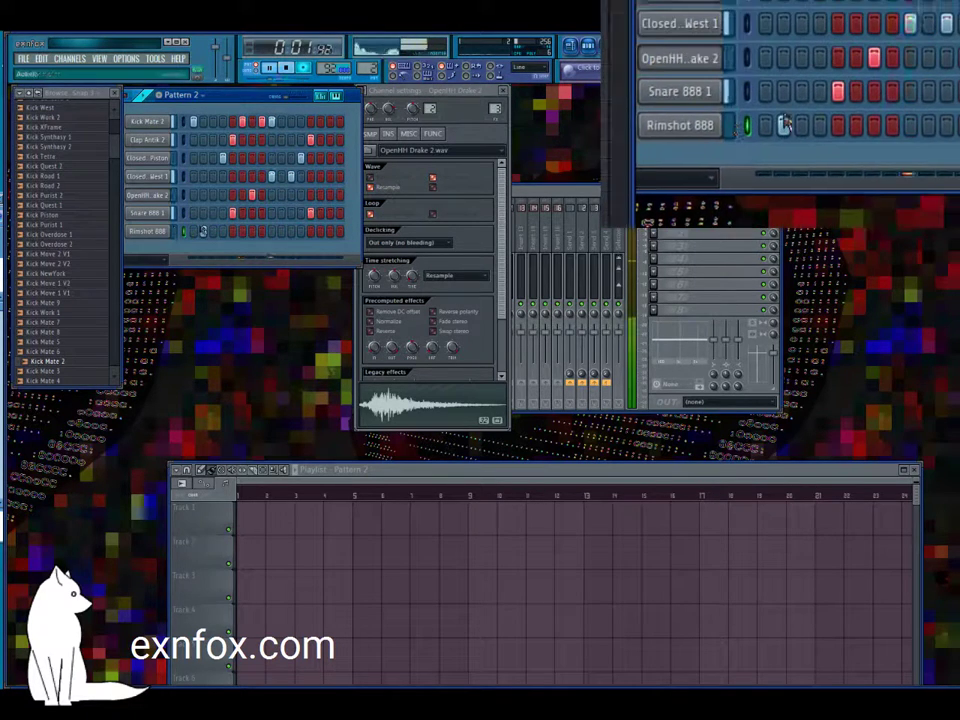
Step: Fill bars 1 to 4 of Track 1 with Pattern 2, using a unique copy of it in bars 2 and 4
{"action": "left_click", "coordinate": [256, 521]}
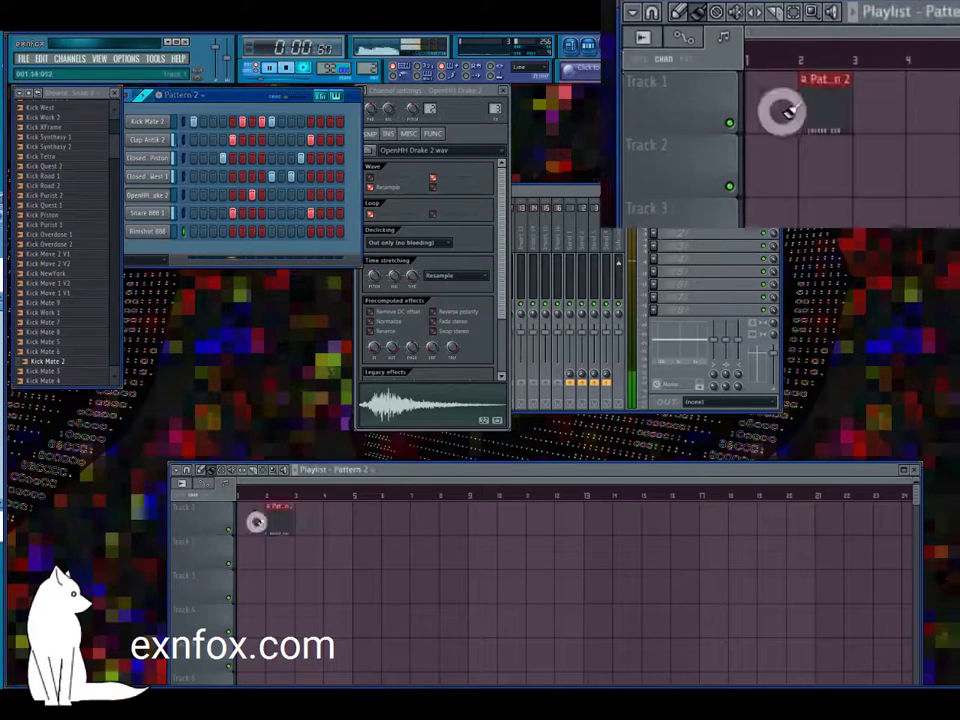
{"action": "left_click_drag", "start_coordinate": [251, 521], "coordinate": [349, 530]}
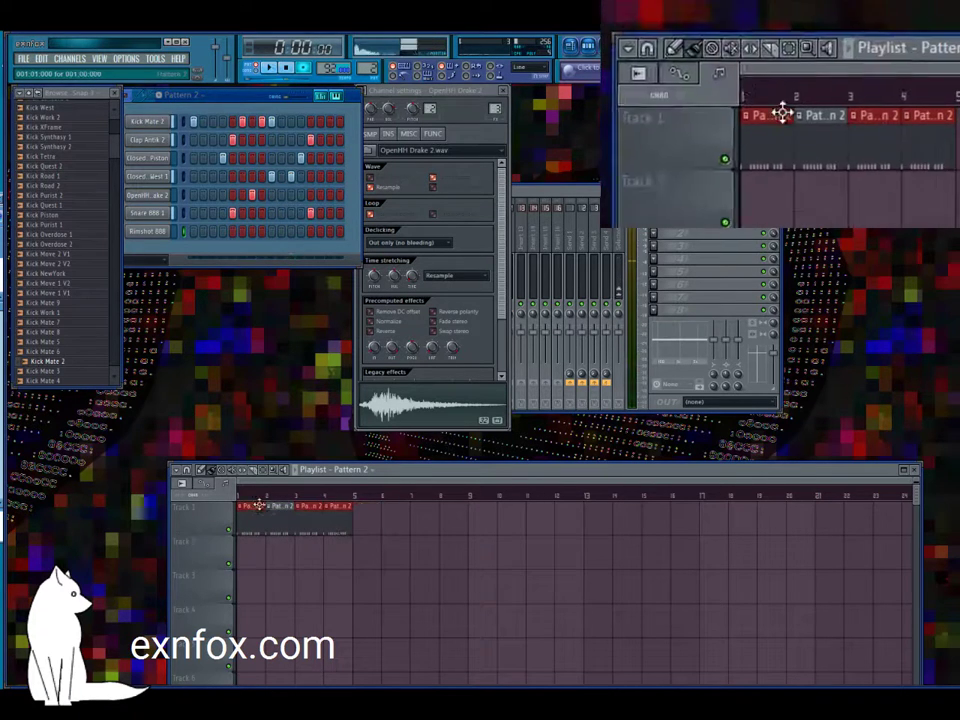
{"action": "left_click", "coordinate": [265, 506]}
{"action": "left_click", "coordinate": [290, 574]}
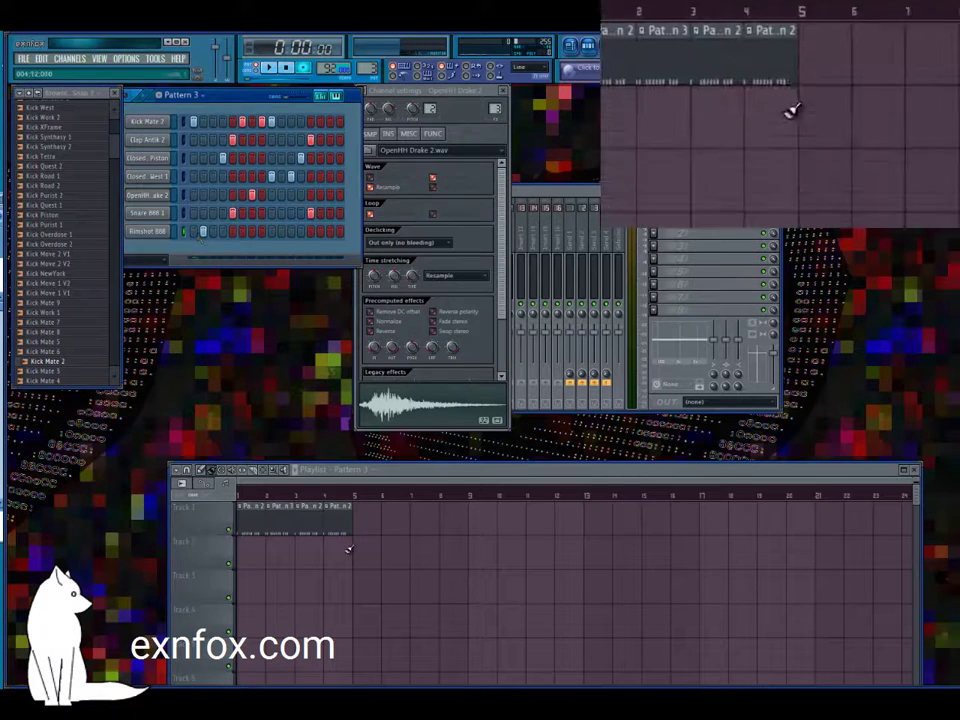
{"action": "left_click_drag", "start_coordinate": [345, 537], "coordinate": [361, 528]}
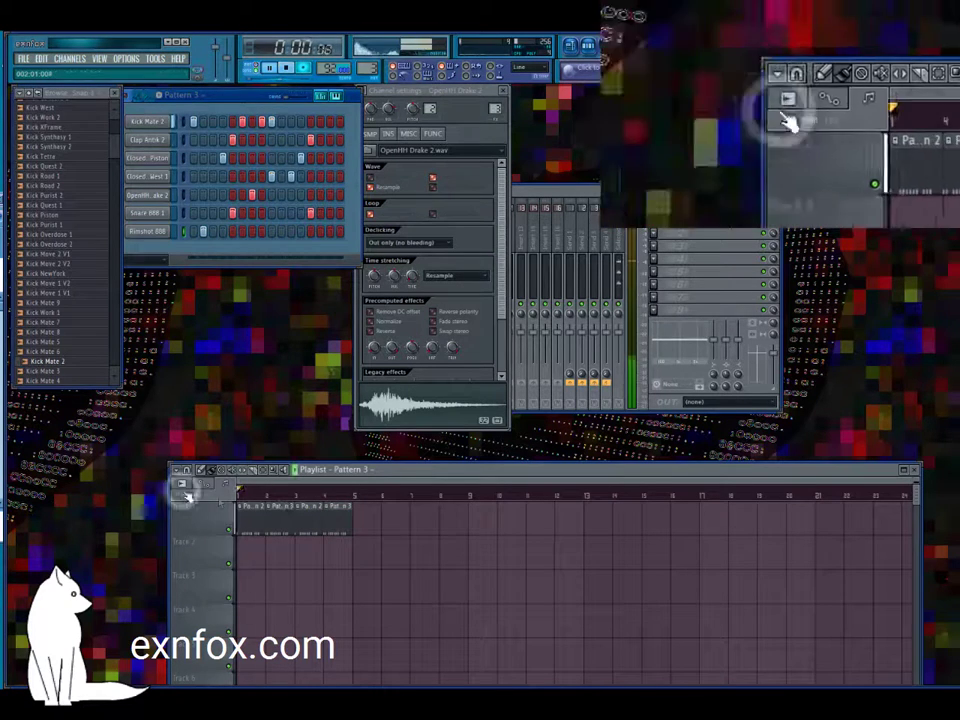
Step: Make the bar 4 clip on Track 1 a unique pattern
{"action": "left_click", "coordinate": [325, 506]}
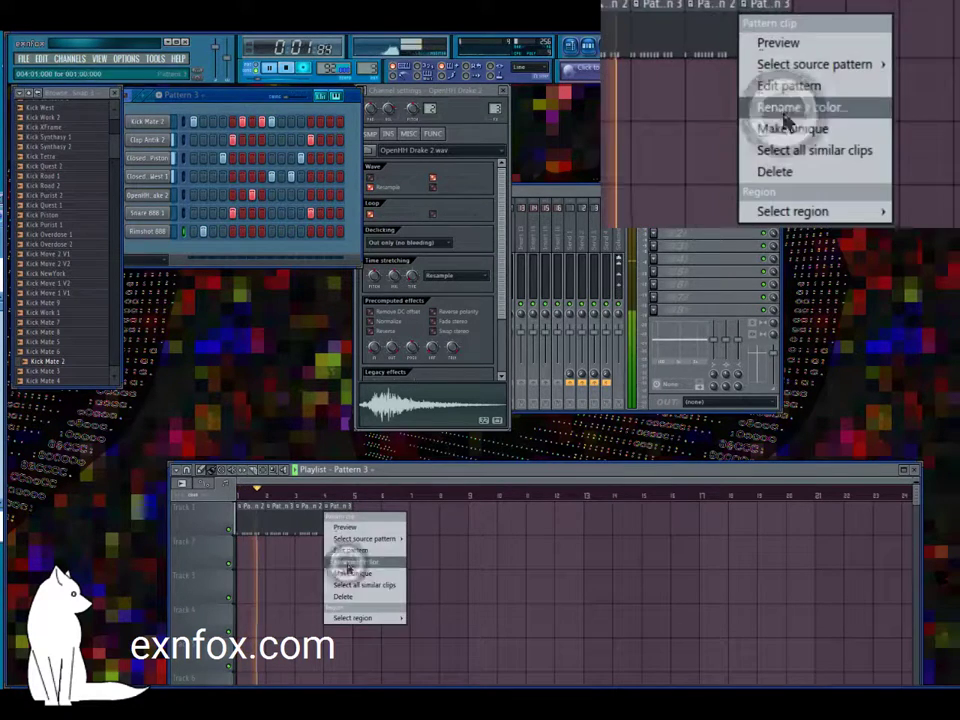
{"action": "left_click", "coordinate": [351, 572]}
{"action": "left_click", "coordinate": [339, 518]}
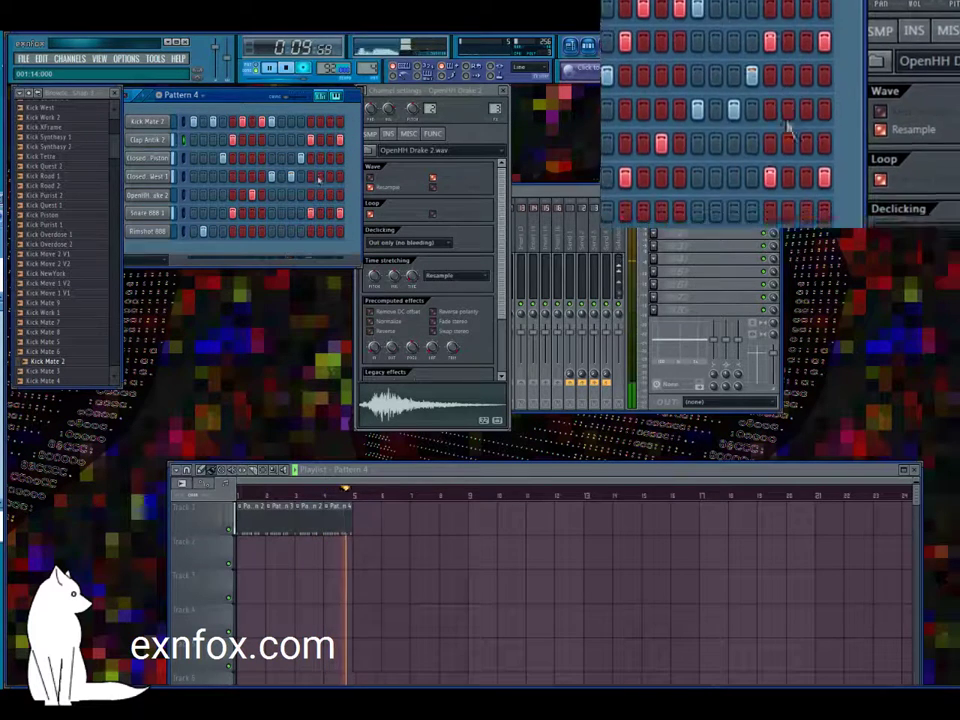
Step: Place the empty Pattern 5 in bar 1 of Track 2 and add a Harmor channel
{"action": "left_click_drag", "start_coordinate": [373, 74], "coordinate": [373, 68]}
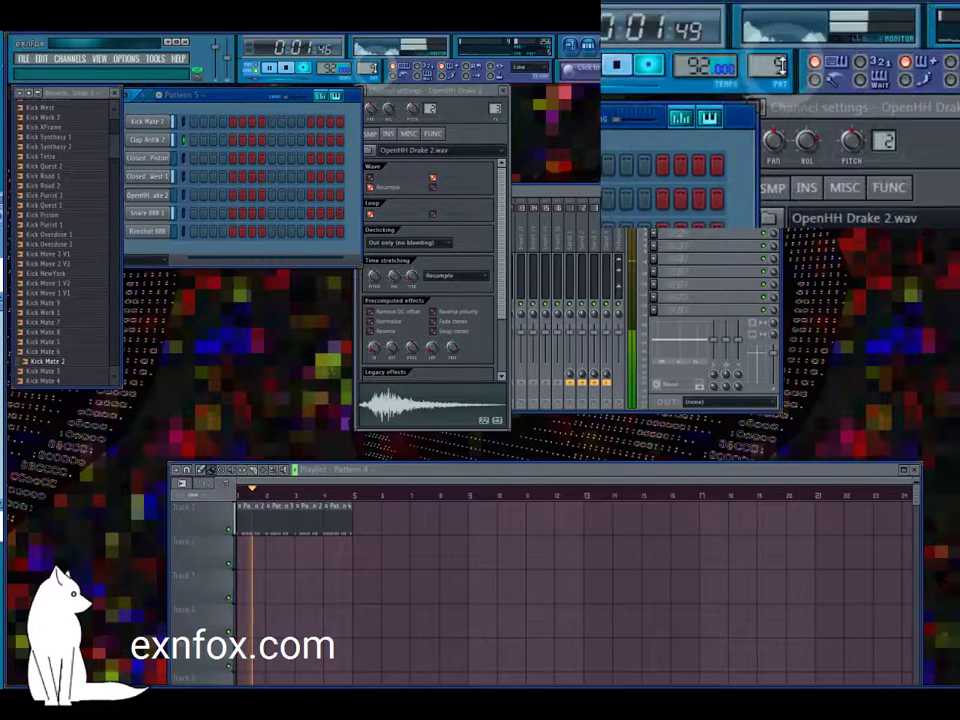
{"action": "left_click", "coordinate": [253, 556]}
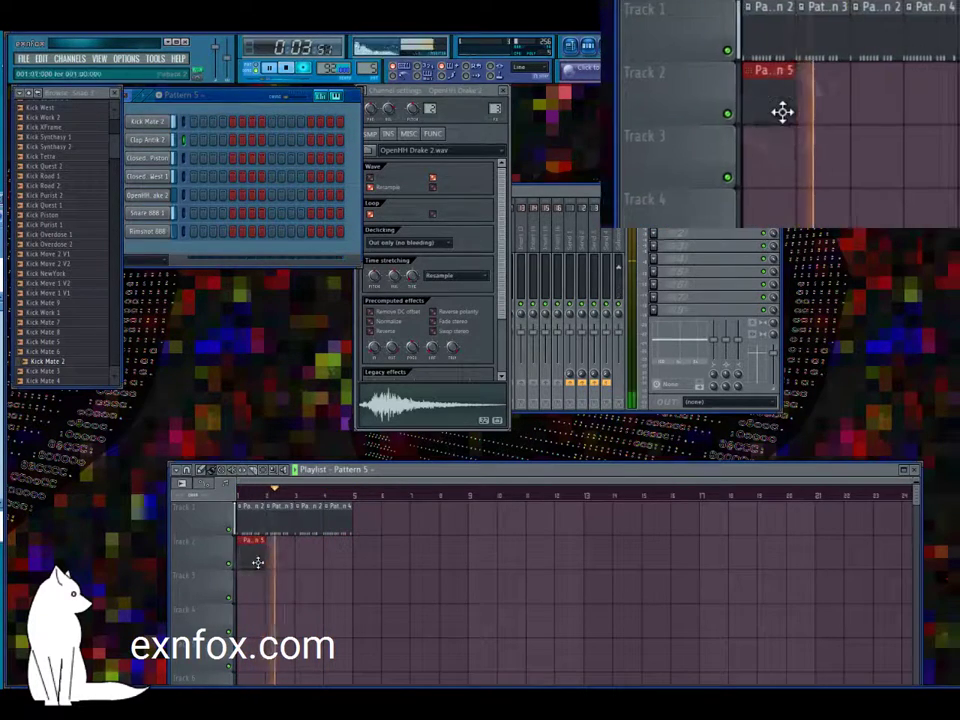
{"action": "left_click", "coordinate": [68, 59]}
{"action": "left_click", "coordinate": [66, 58]}
{"action": "left_click", "coordinate": [69, 59]}
{"action": "mouse_move", "coordinate": [75, 70]}
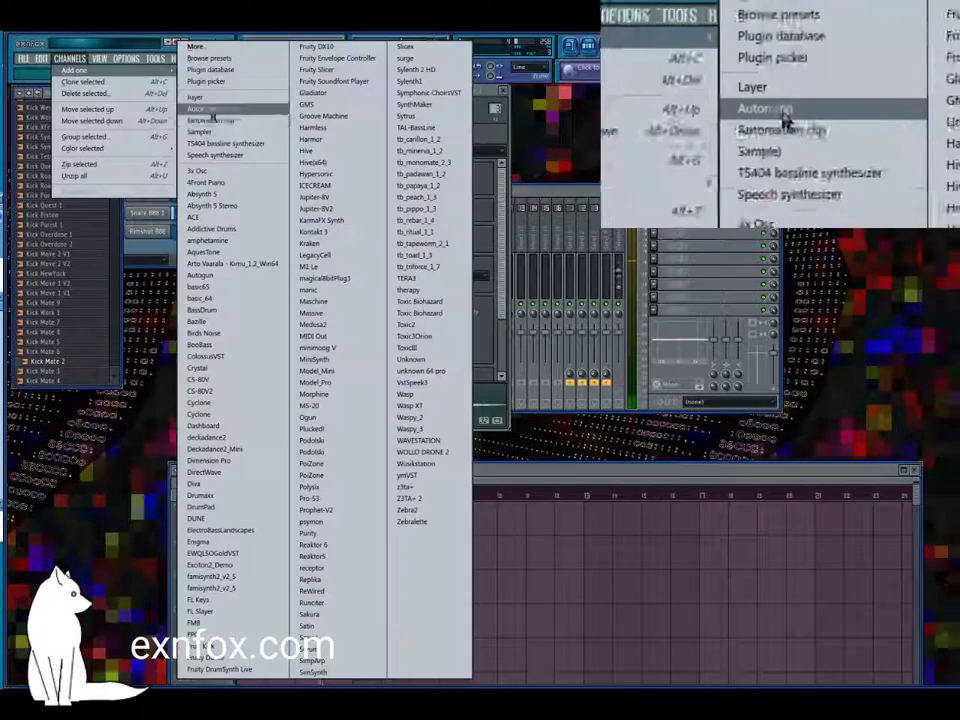
{"action": "left_click", "coordinate": [314, 139]}
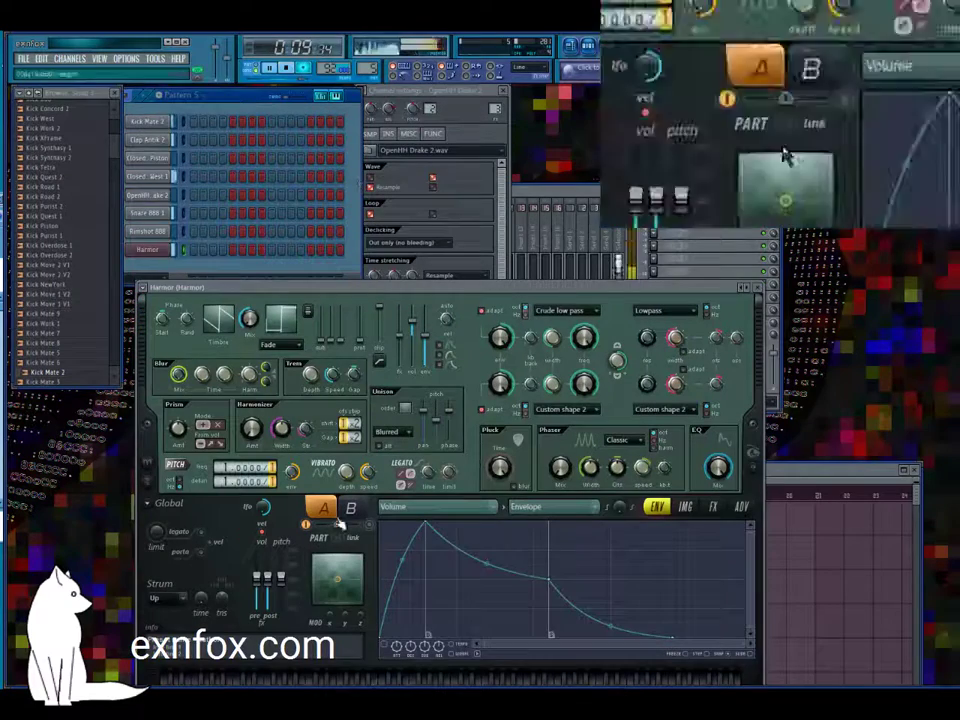
Step: Enable Harmor's reverb effect and set its compression to Burning
{"action": "left_click", "coordinate": [713, 506]}
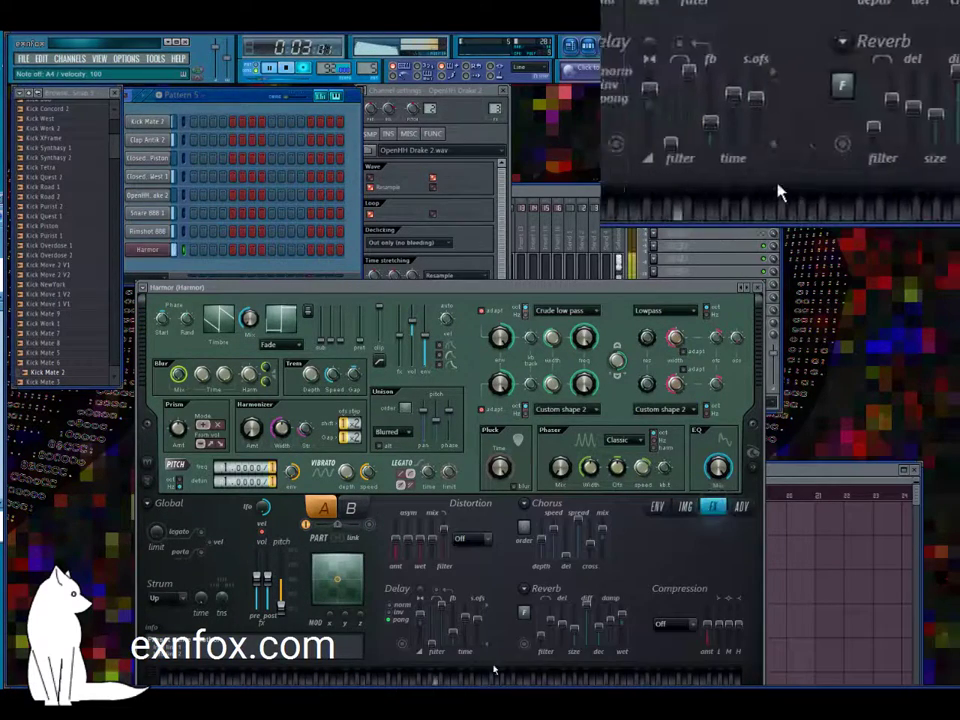
{"action": "left_click", "coordinate": [524, 641]}
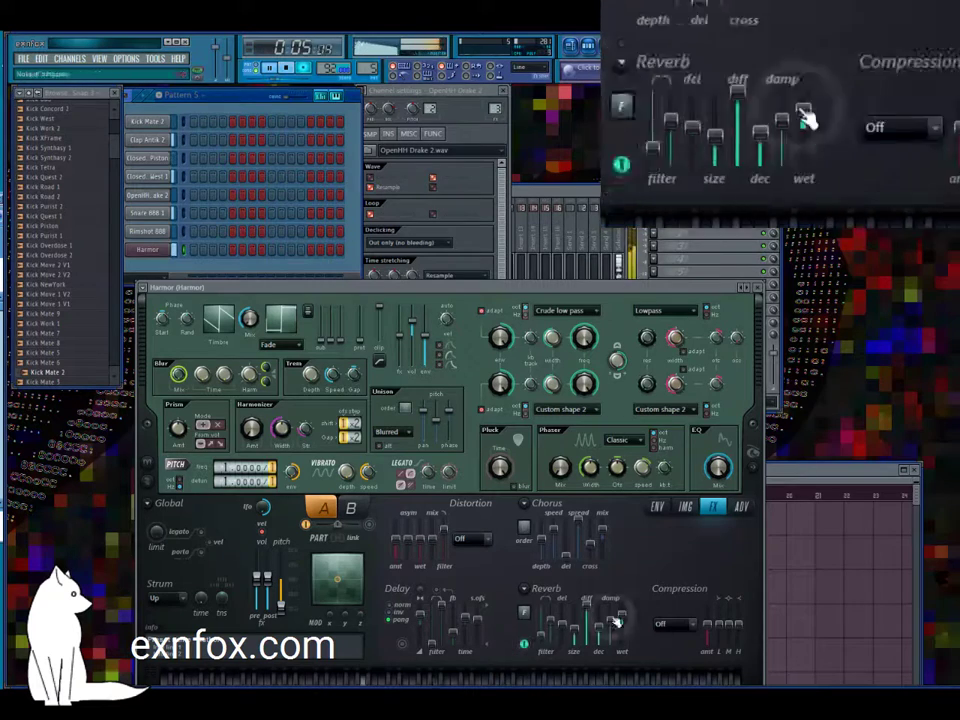
{"action": "left_click", "coordinate": [669, 625]}
{"action": "left_click", "coordinate": [672, 678]}
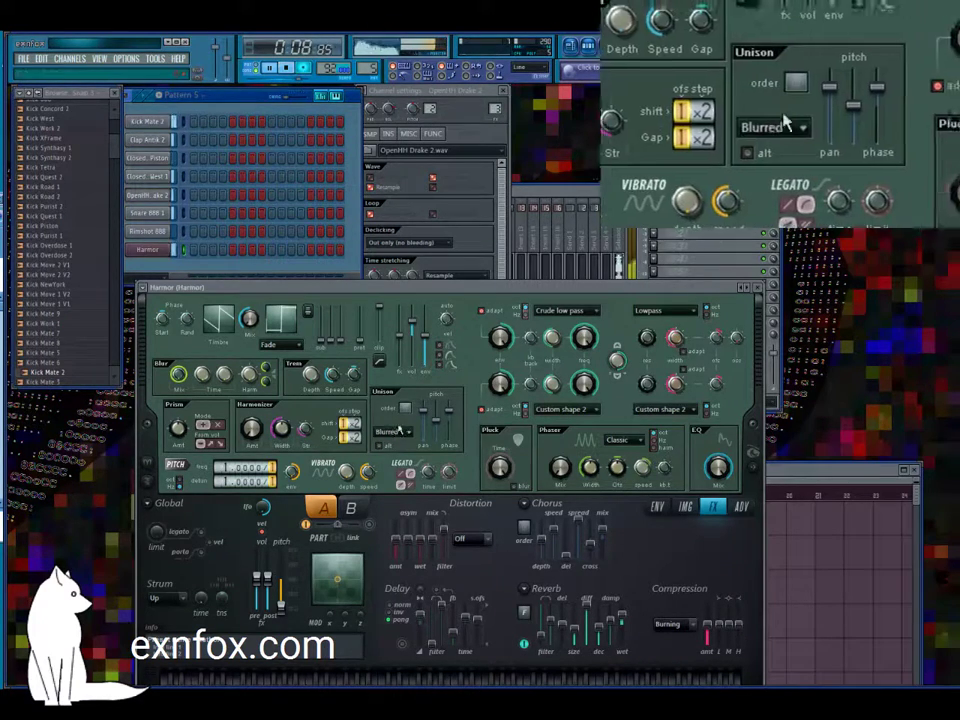
Step: Set Harmor's unison order to 9 and its type to Random, and adjust the unison pitch and phase amounts
{"action": "left_click", "coordinate": [405, 409]}
{"action": "left_click_drag", "start_coordinate": [437, 428], "coordinate": [429, 549]}
{"action": "left_click_drag", "start_coordinate": [443, 415], "coordinate": [461, 304]}
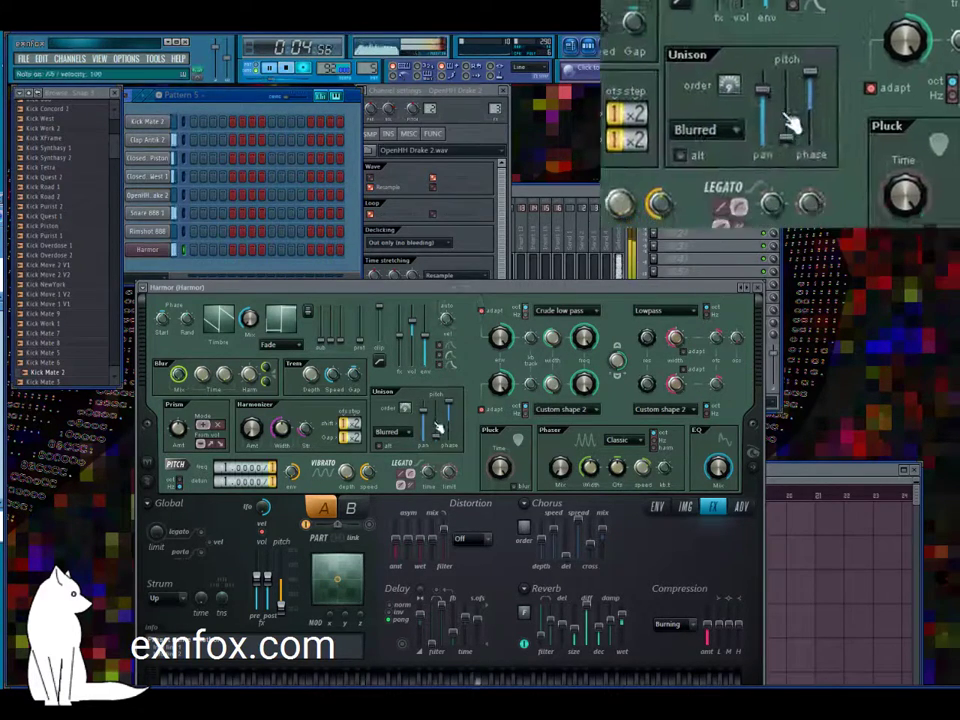
{"action": "left_click_drag", "start_coordinate": [433, 432], "coordinate": [445, 341]}
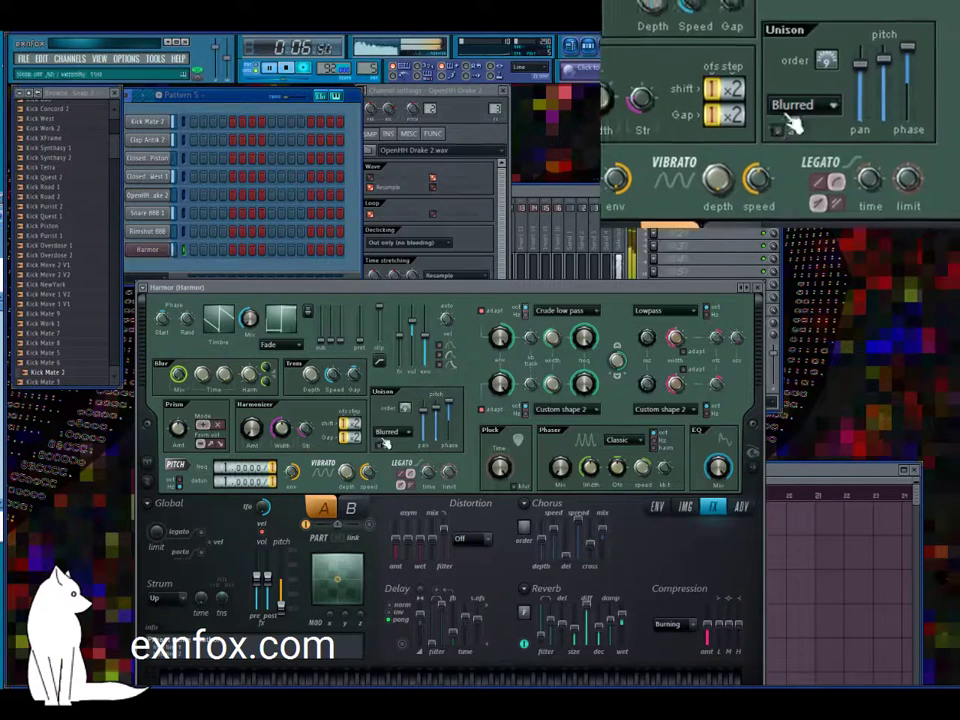
{"action": "left_click", "coordinate": [390, 432]}
{"action": "left_click", "coordinate": [392, 469]}
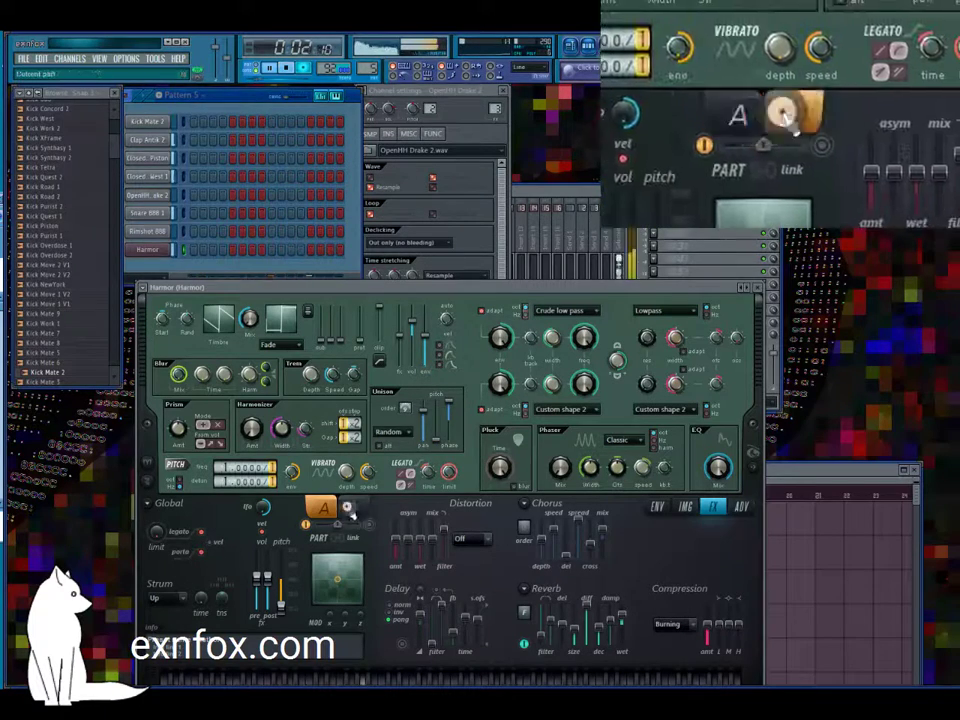
Step: Switch on Harmor's part B, and return to editing part A
{"action": "left_click", "coordinate": [349, 508]}
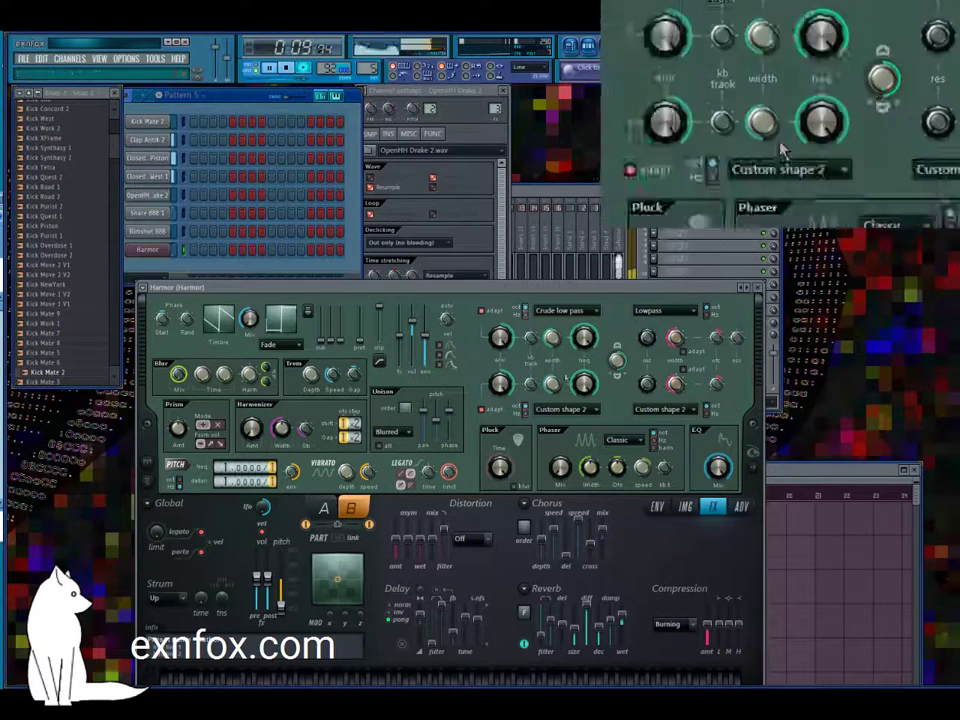
{"action": "left_click", "coordinate": [324, 508]}
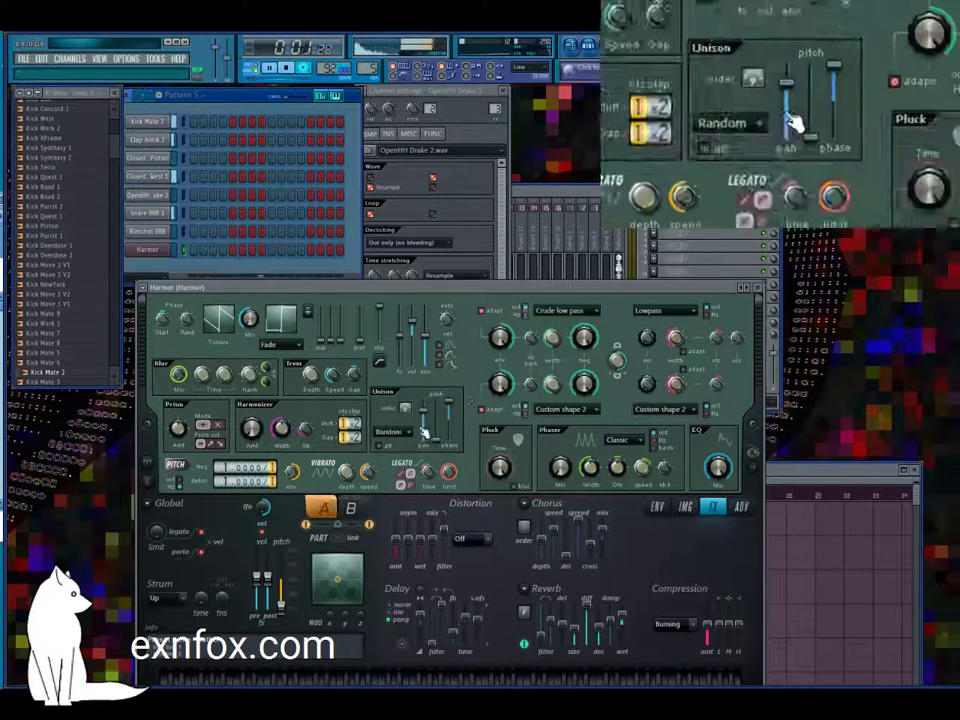
Step: Draw a tempo-based envelope for part A's unison pitch thickness that rises steadily from zero to maximum
{"action": "right_click", "coordinate": [460, 432]}
{"action": "left_click", "coordinate": [459, 465]}
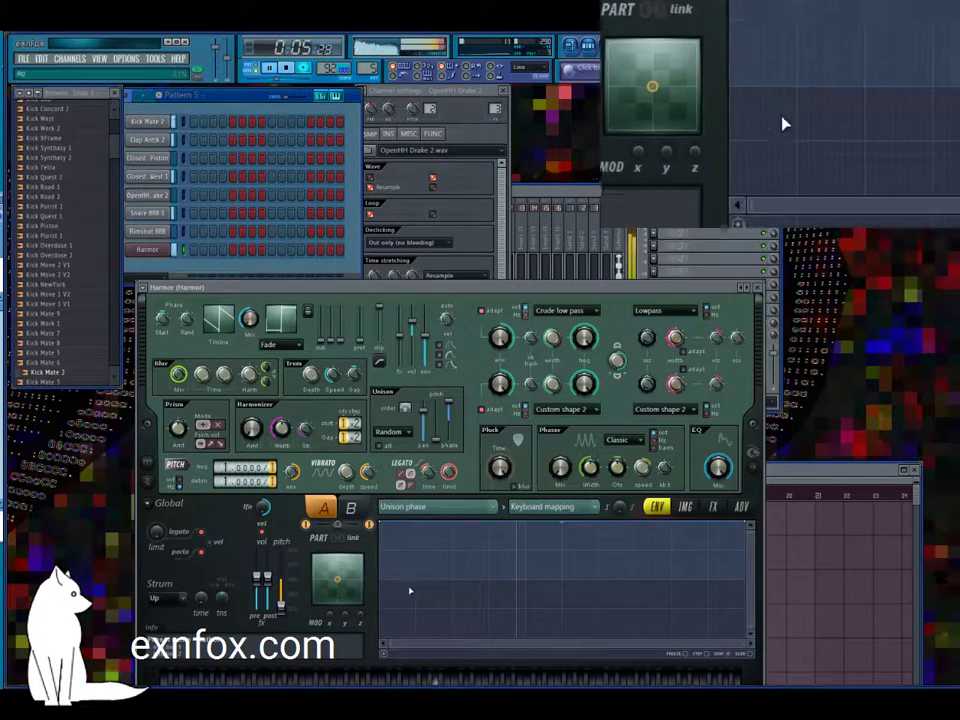
{"action": "right_click", "coordinate": [443, 438]}
{"action": "left_click", "coordinate": [447, 471]}
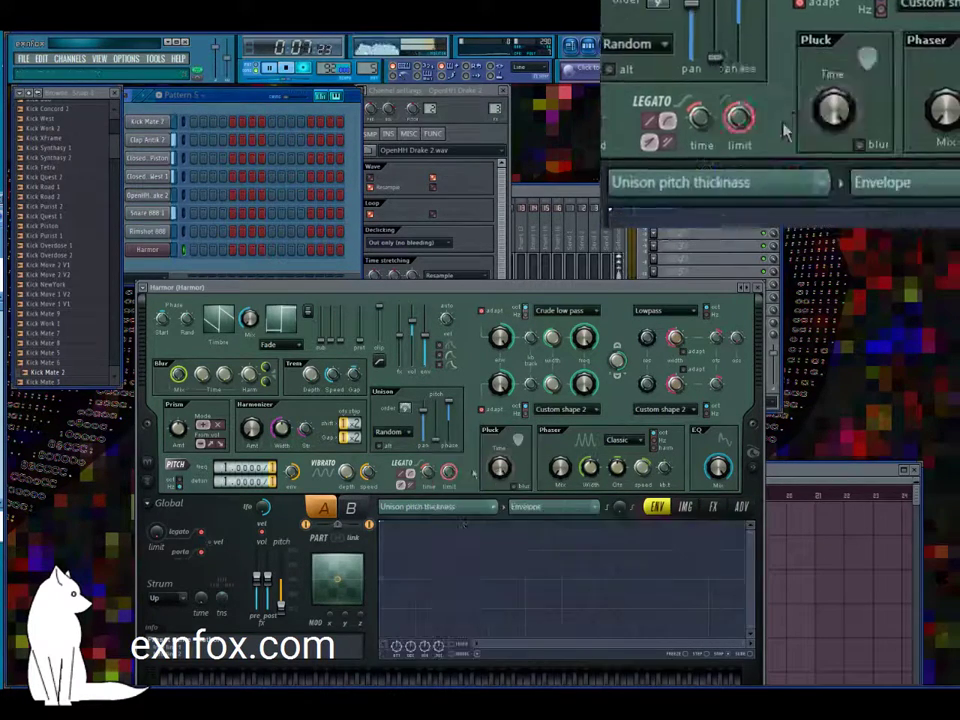
{"action": "right_click", "coordinate": [416, 615]}
{"action": "left_click", "coordinate": [383, 643]}
{"action": "right_click", "coordinate": [492, 609]}
{"action": "left_click_drag", "start_coordinate": [493, 610], "coordinate": [562, 519]}
{"action": "left_click", "coordinate": [451, 645]}
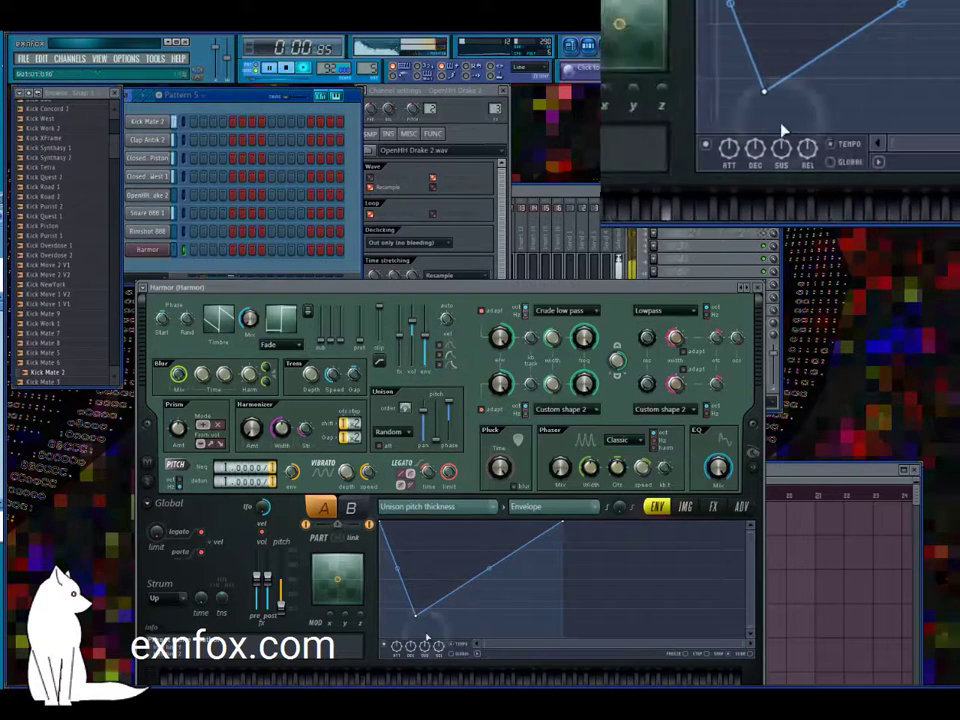
{"action": "left_click_drag", "start_coordinate": [380, 522], "coordinate": [341, 641]}
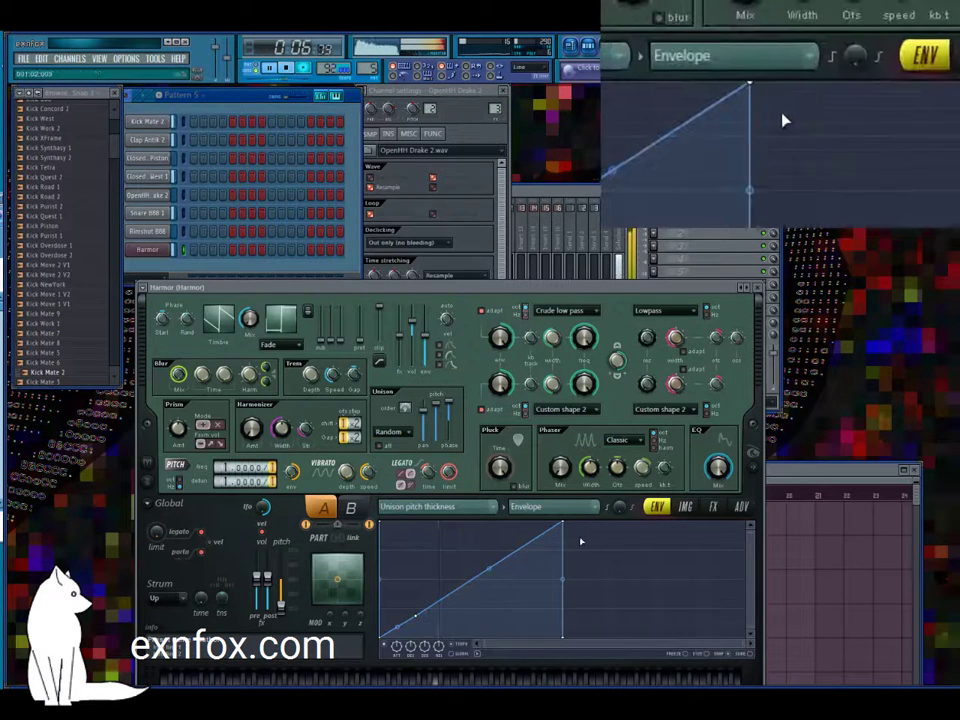
Step: Add a second rising ramp between loop start and sustain/loop end points, and insert a zero-level point late in the first ramp
{"action": "right_click", "coordinate": [655, 557]}
{"action": "left_click_drag", "start_coordinate": [655, 557], "coordinate": [700, 550]}
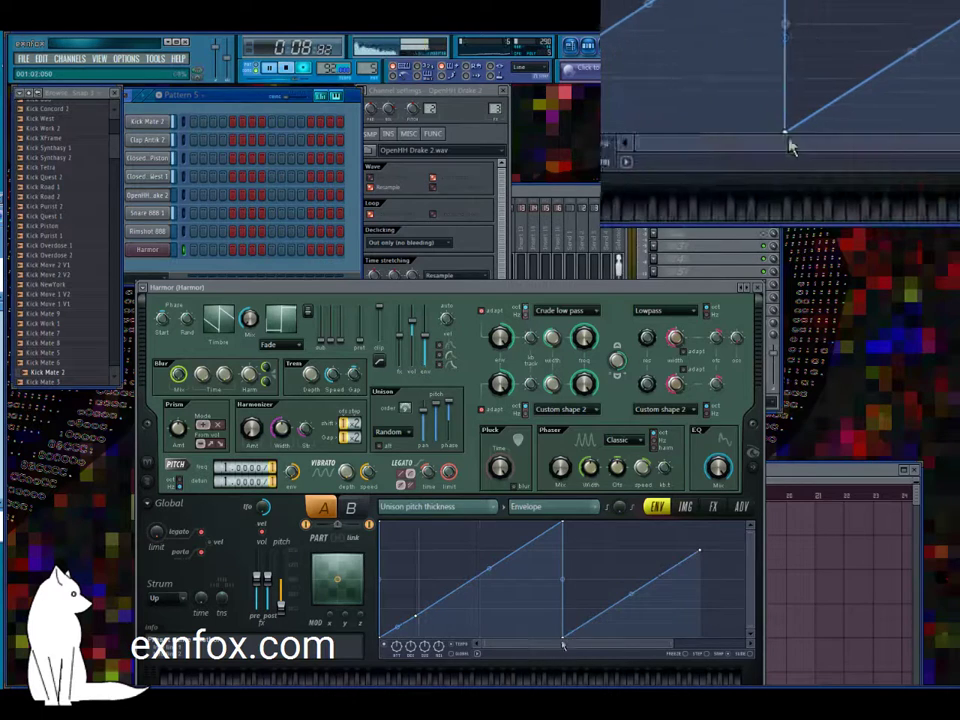
{"action": "right_click", "coordinate": [568, 638]}
{"action": "left_click", "coordinate": [574, 611]}
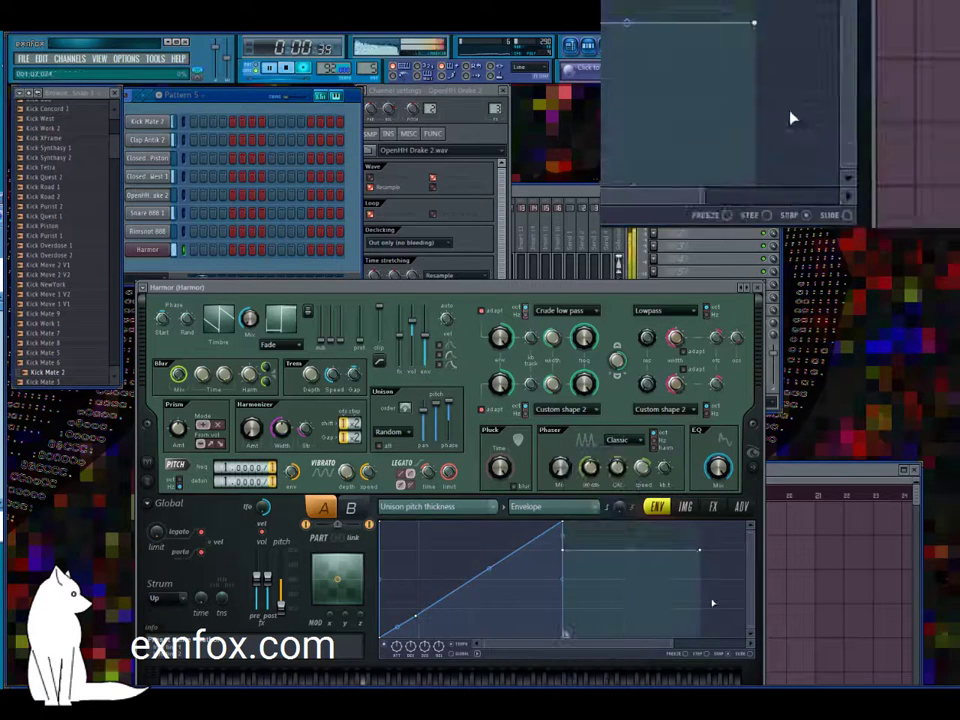
{"action": "right_click", "coordinate": [701, 549]}
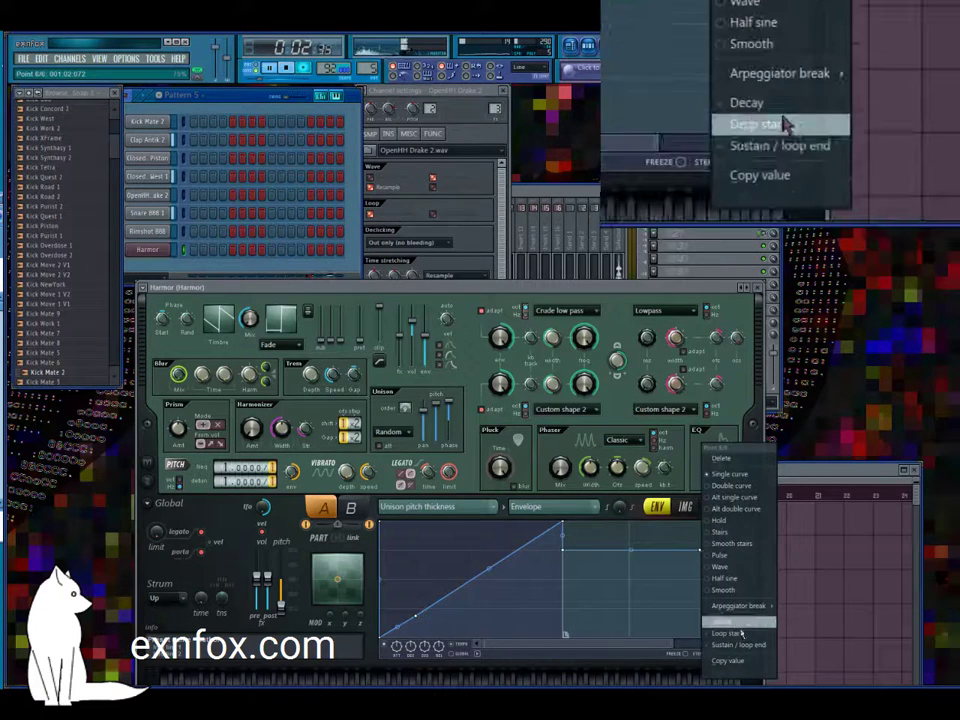
{"action": "left_click", "coordinate": [740, 646]}
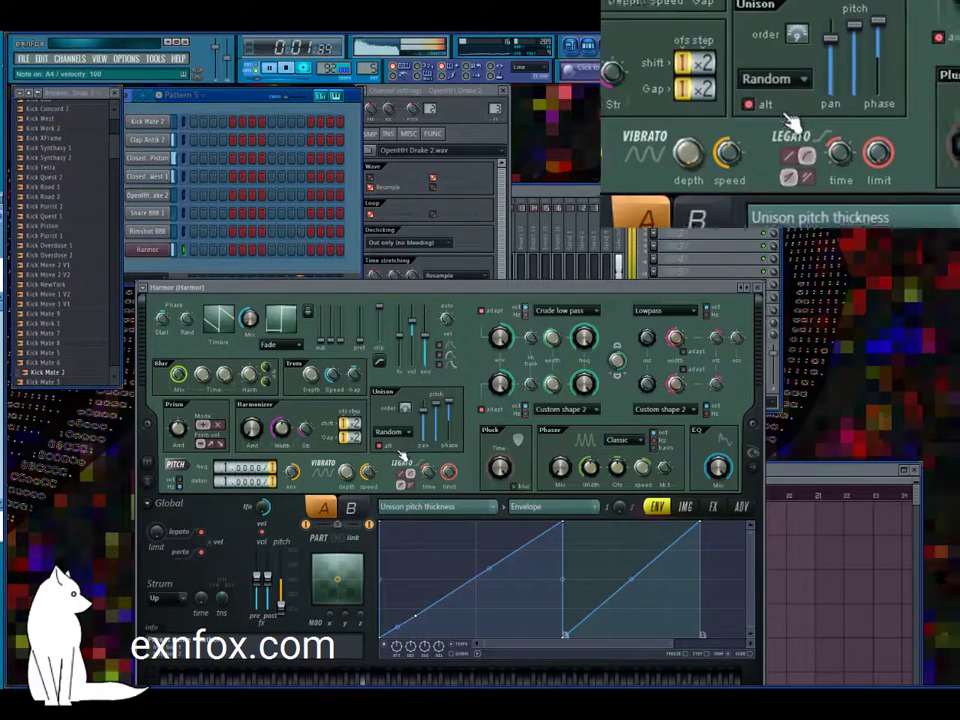
{"action": "right_click", "coordinate": [470, 608]}
{"action": "left_click_drag", "start_coordinate": [470, 608], "coordinate": [514, 650]}
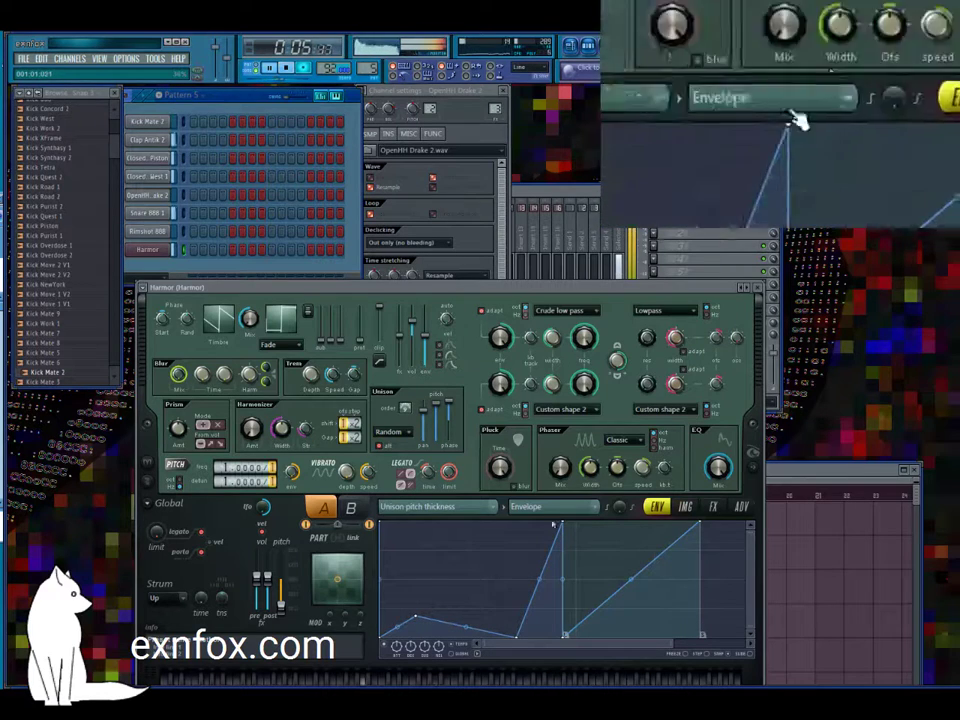
Step: Draw a tempo-based V-shaped envelope for the filter 1 frequency of Harmor's part B
{"action": "left_click", "coordinate": [351, 507]}
{"action": "right_click", "coordinate": [616, 362]}
{"action": "left_click", "coordinate": [626, 377]}
{"action": "left_click", "coordinate": [384, 644]}
{"action": "right_click", "coordinate": [448, 637]}
{"action": "right_click", "coordinate": [529, 592]}
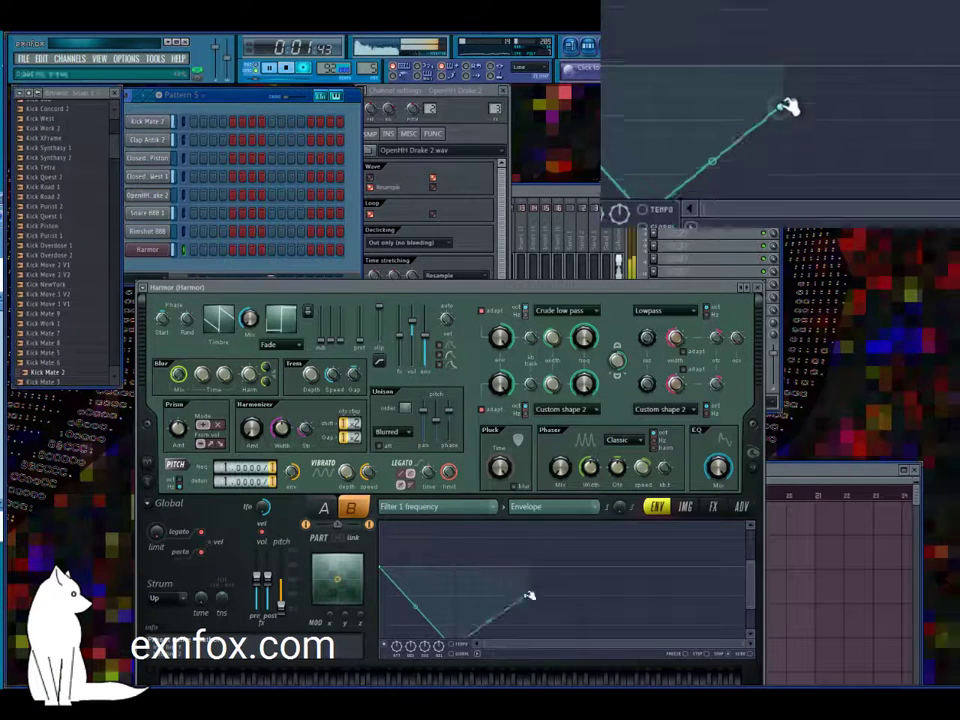
{"action": "left_click_drag", "start_coordinate": [529, 592], "coordinate": [525, 545]}
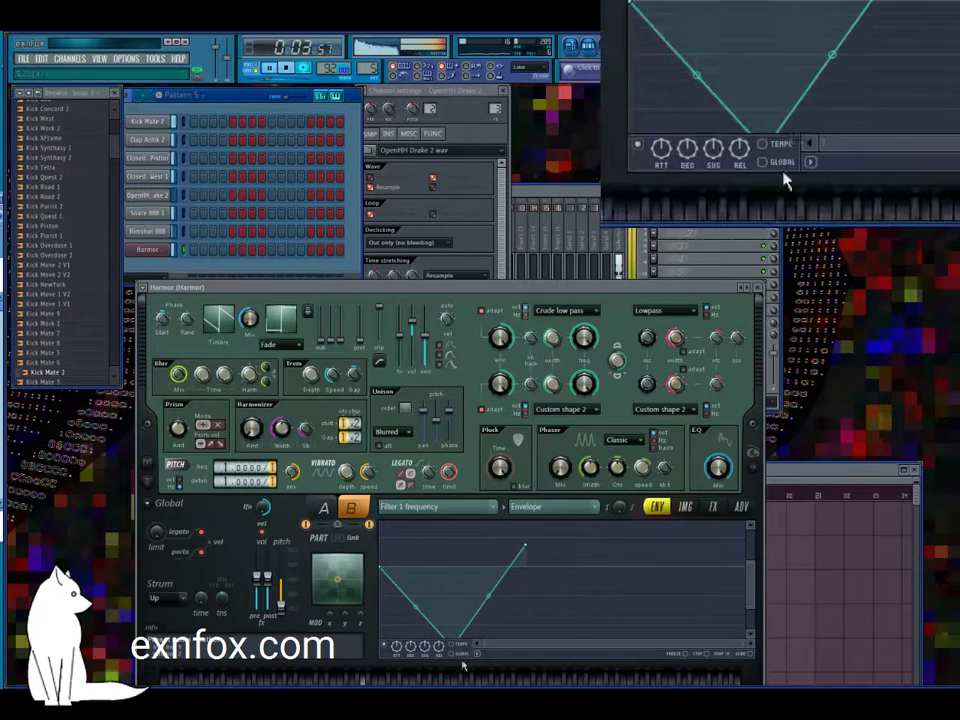
{"action": "left_click", "coordinate": [451, 645]}
{"action": "left_click_drag", "start_coordinate": [525, 545], "coordinate": [562, 546]}
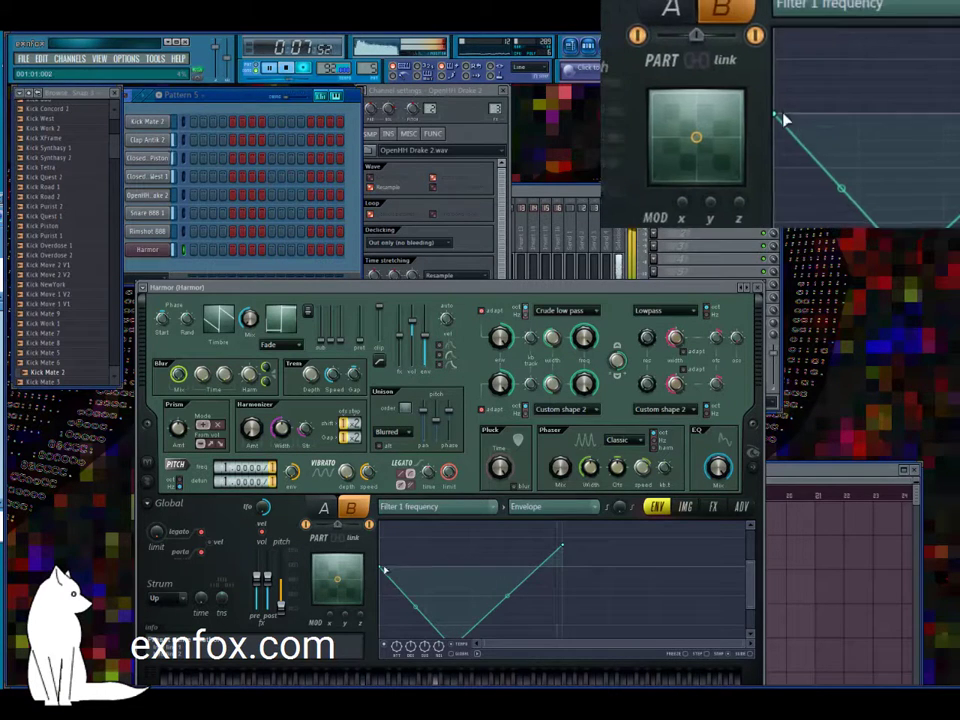
Step: Loop the filter 1 frequency envelope from its first point to its last, and return to Harmor's effects page
{"action": "right_click", "coordinate": [382, 570]}
{"action": "left_click", "coordinate": [416, 634]}
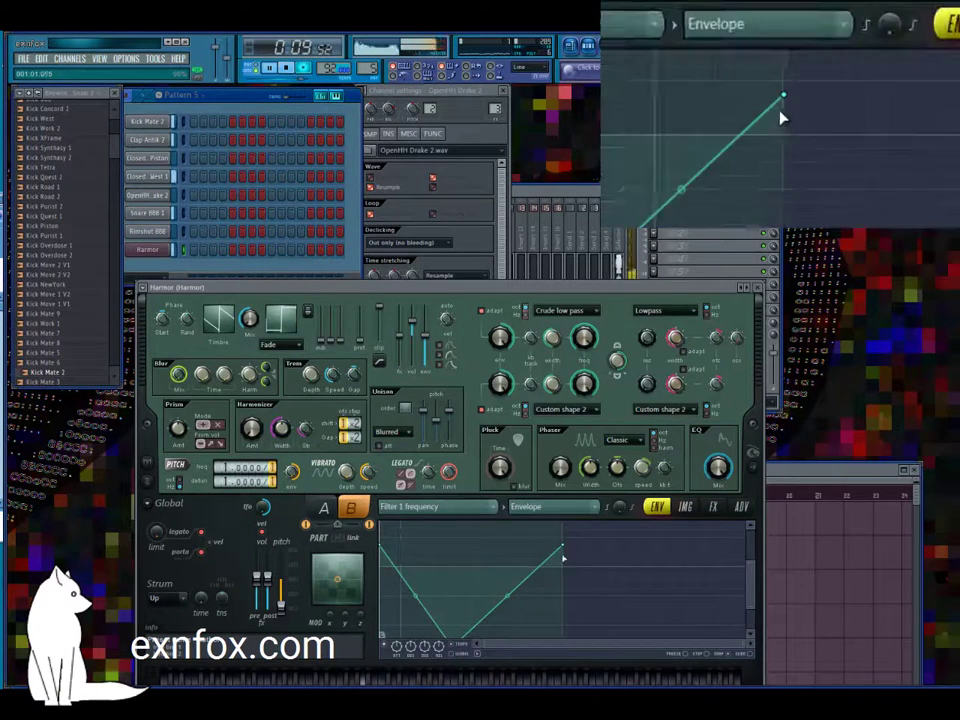
{"action": "right_click", "coordinate": [566, 549]}
{"action": "left_click", "coordinate": [620, 655]}
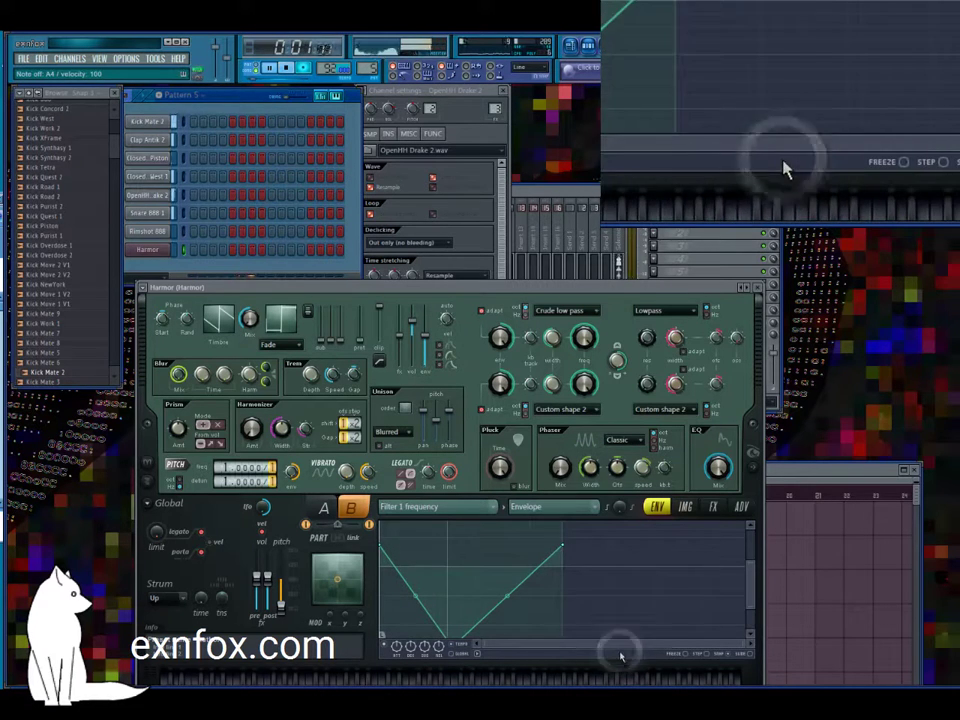
{"action": "right_click", "coordinate": [566, 549]}
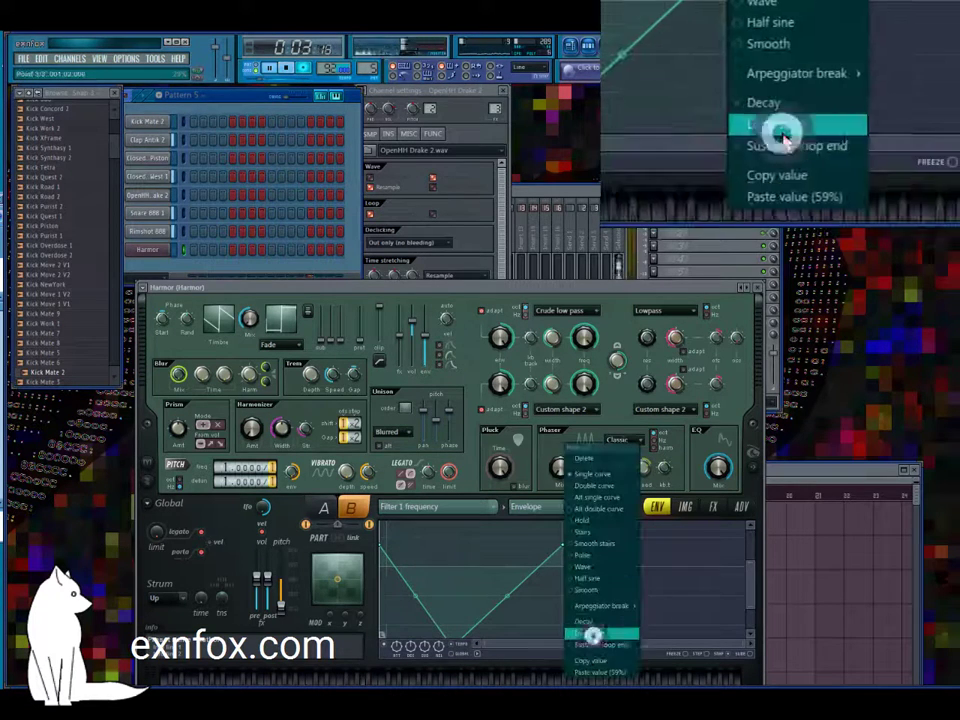
{"action": "left_click", "coordinate": [598, 653]}
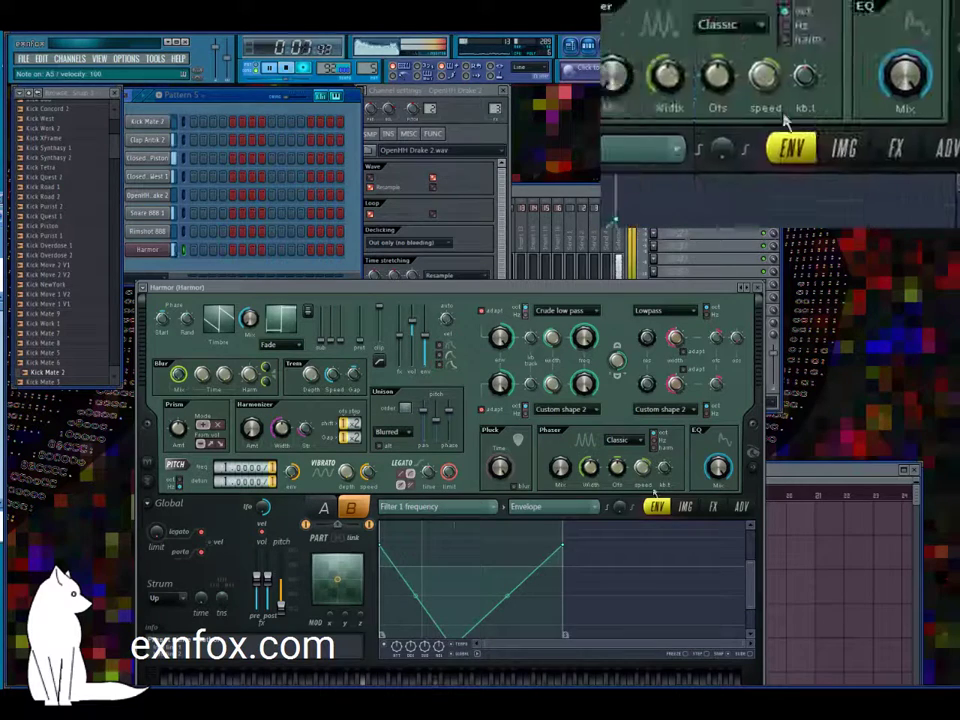
{"action": "left_click", "coordinate": [712, 506]}
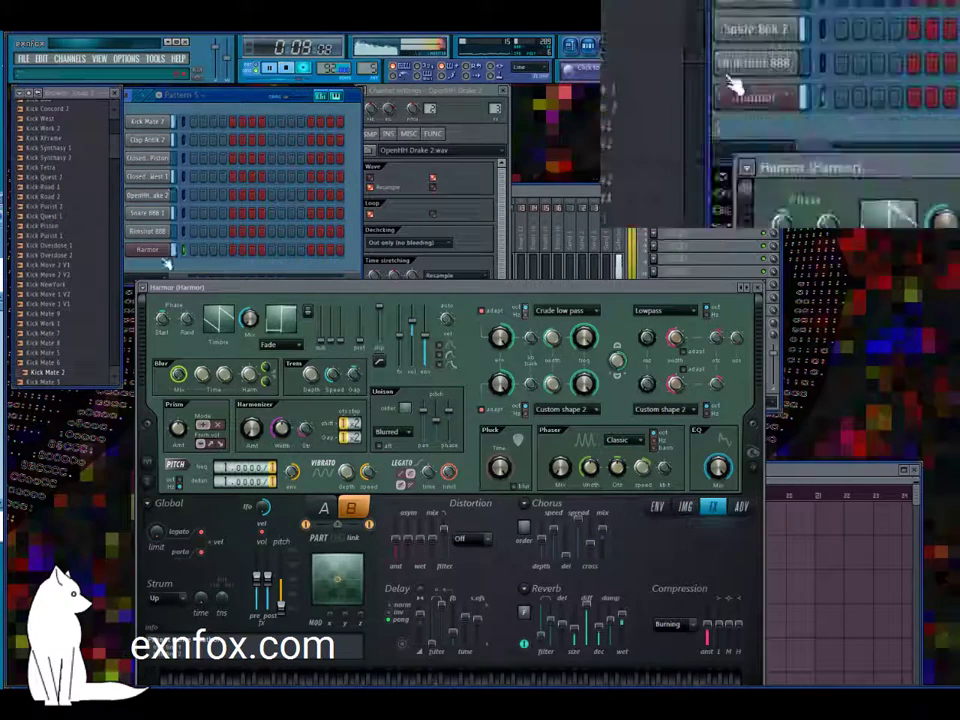
Step: Enter consecutive half-bar notes A4, E4, G#4 and A4 from the start of Harmor's piano roll
{"action": "right_click", "coordinate": [157, 254]}
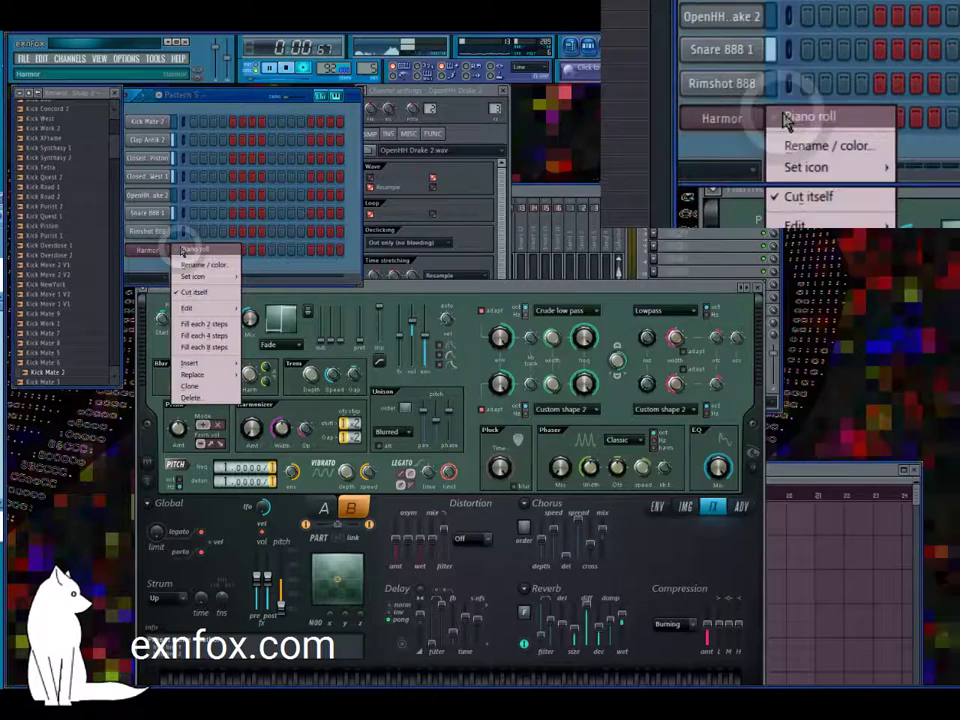
{"action": "left_click", "coordinate": [165, 258]}
{"action": "left_click", "coordinate": [476, 329]}
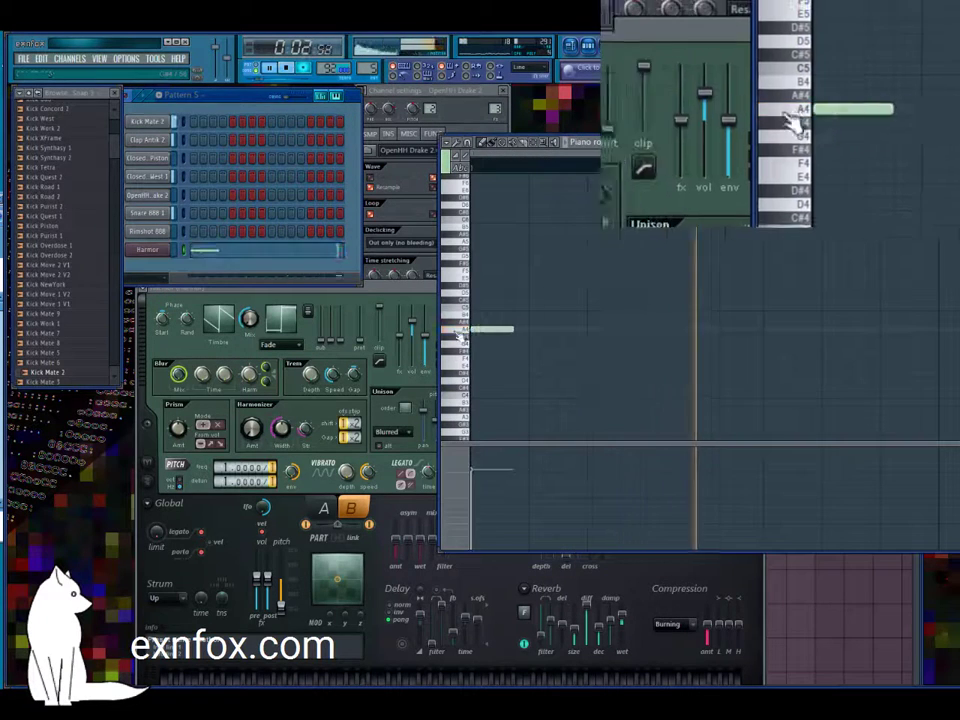
{"action": "left_click_drag", "start_coordinate": [521, 332], "coordinate": [584, 363]}
{"action": "left_click", "coordinate": [585, 375]}
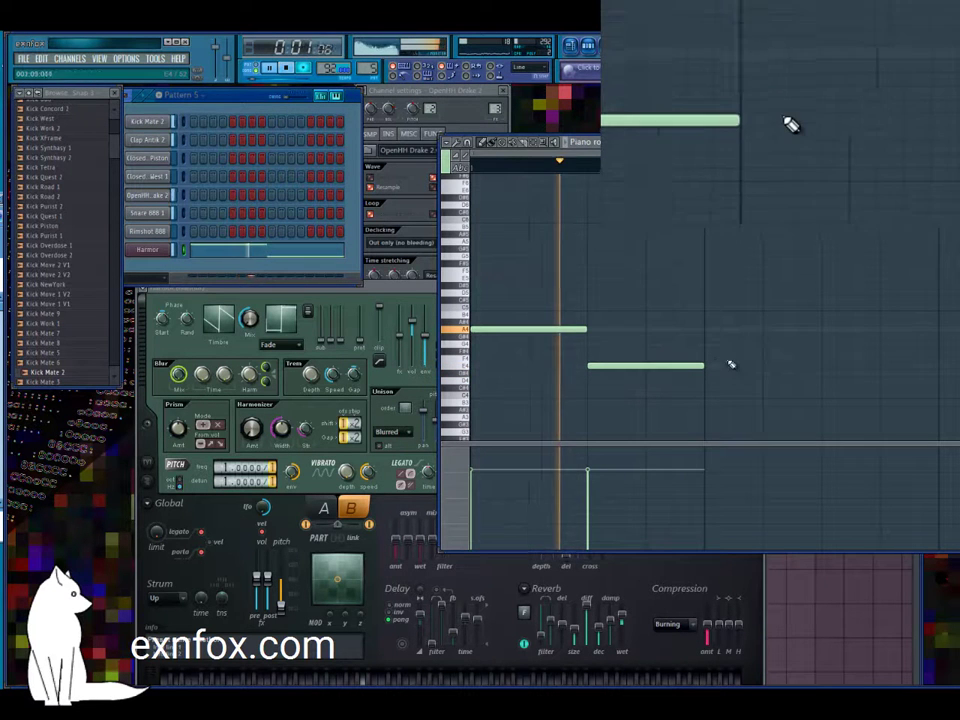
{"action": "left_click", "coordinate": [705, 337]}
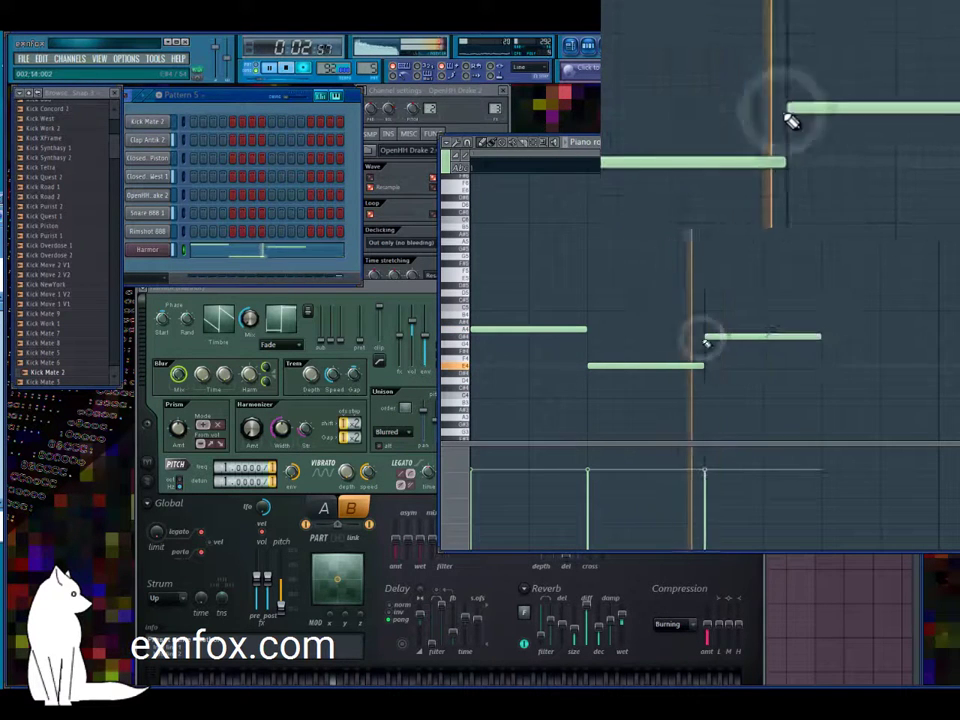
{"action": "left_click", "coordinate": [824, 329]}
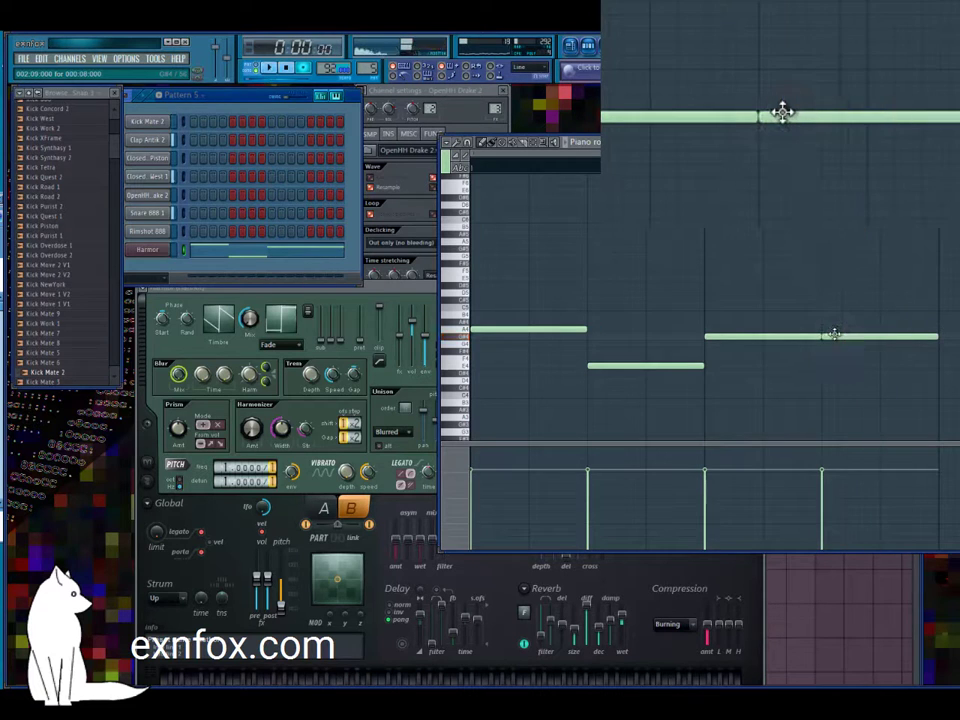
Step: Continue the Harmor melody with consecutive half-bar notes A4, F#4, E4 and D4, closing the gap before D4
{"action": "left_click_drag", "start_coordinate": [690, 153], "coordinate": [940, 153]}
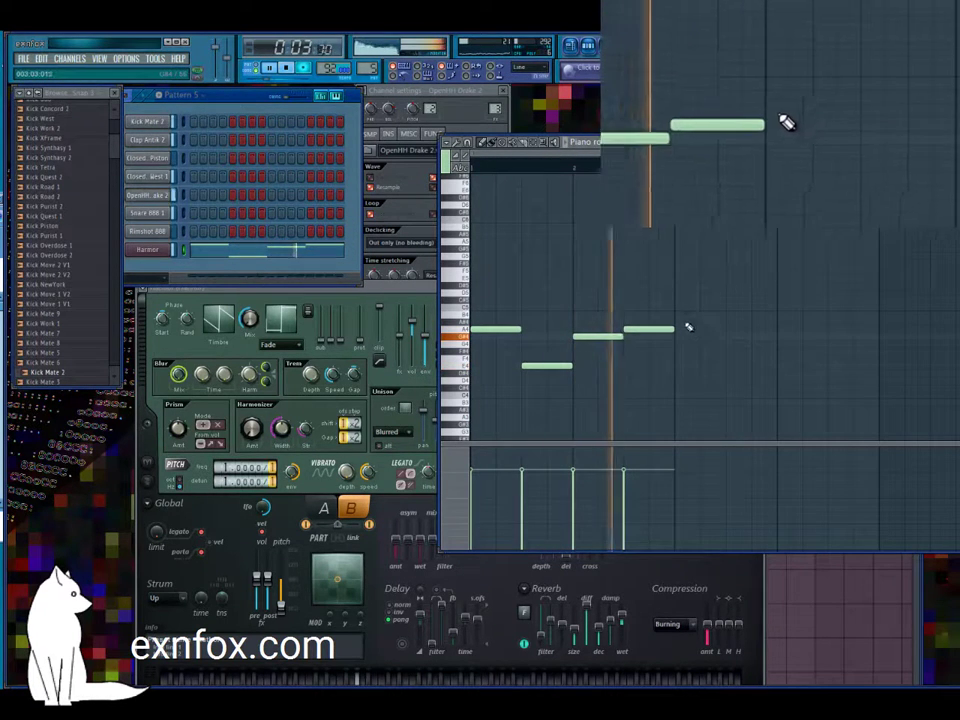
{"action": "left_click", "coordinate": [680, 329]}
{"action": "left_click", "coordinate": [727, 345]}
{"action": "left_click_drag", "start_coordinate": [725, 347], "coordinate": [729, 357]}
{"action": "left_click", "coordinate": [772, 367]}
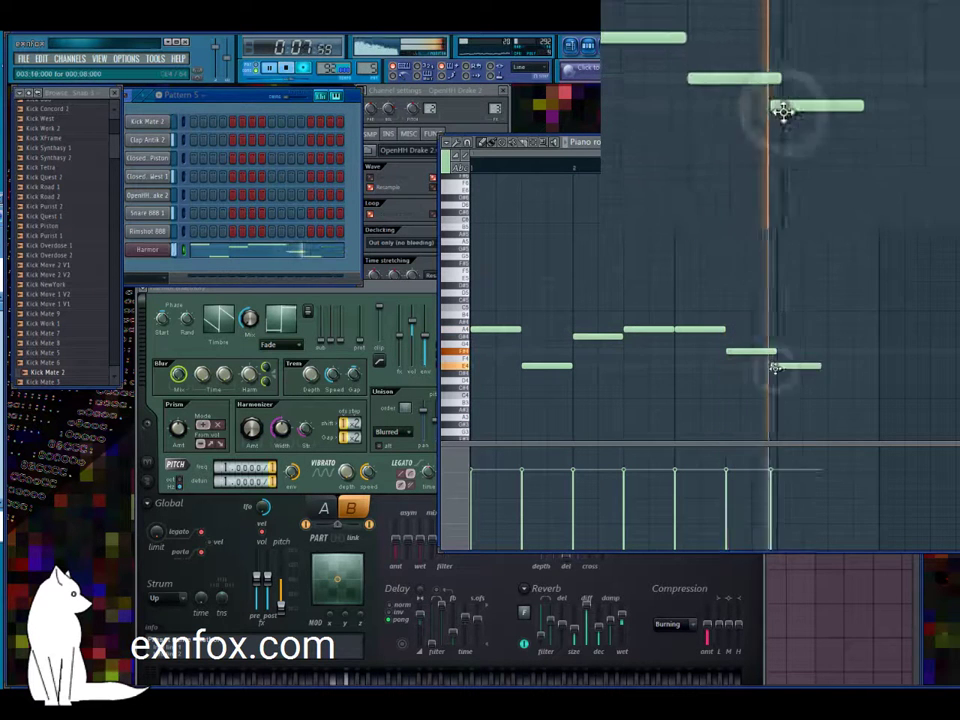
{"action": "left_click", "coordinate": [829, 381]}
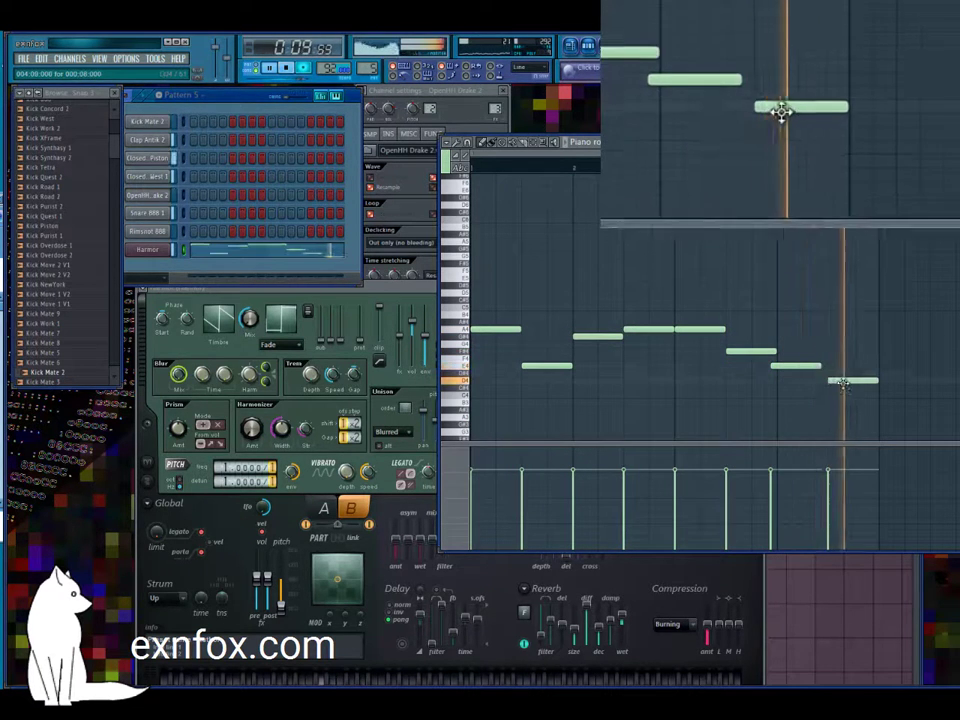
{"action": "left_click_drag", "start_coordinate": [782, 366], "coordinate": [790, 368]}
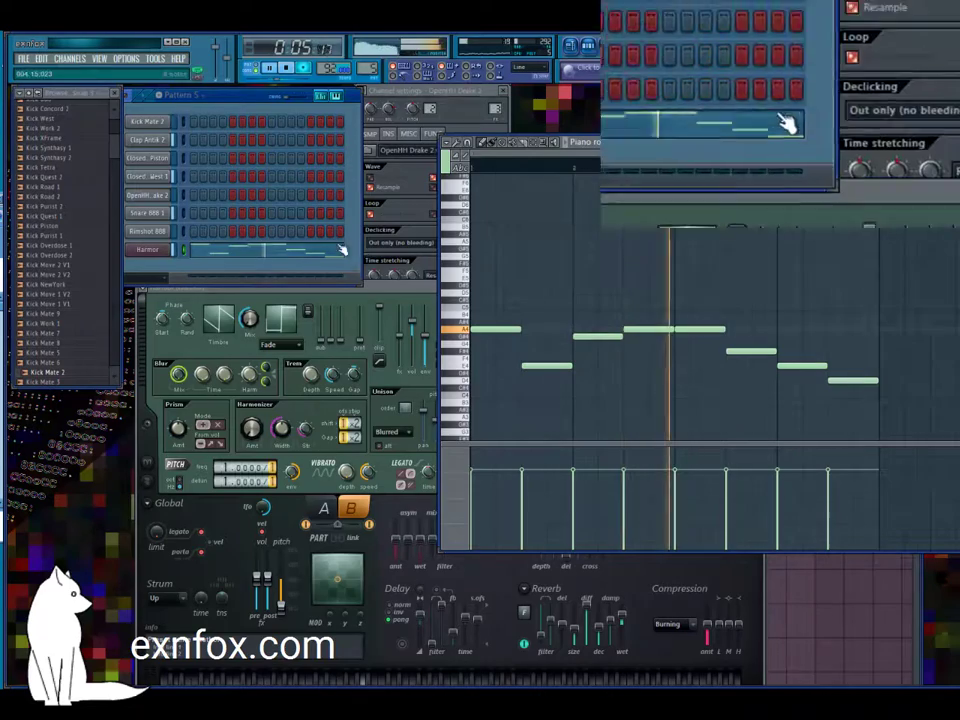
Step: Add a second Harmor channel and copy the first Harmor's melody into its piano roll
{"action": "left_click", "coordinate": [70, 58]}
{"action": "mouse_move", "coordinate": [75, 78]}
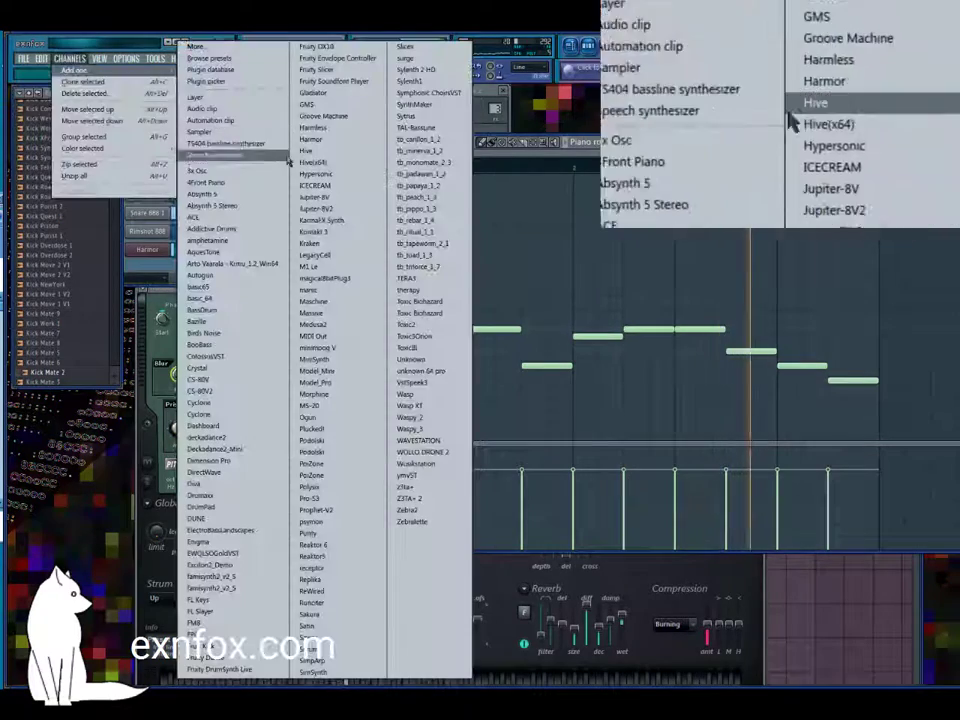
{"action": "left_click", "coordinate": [320, 139]}
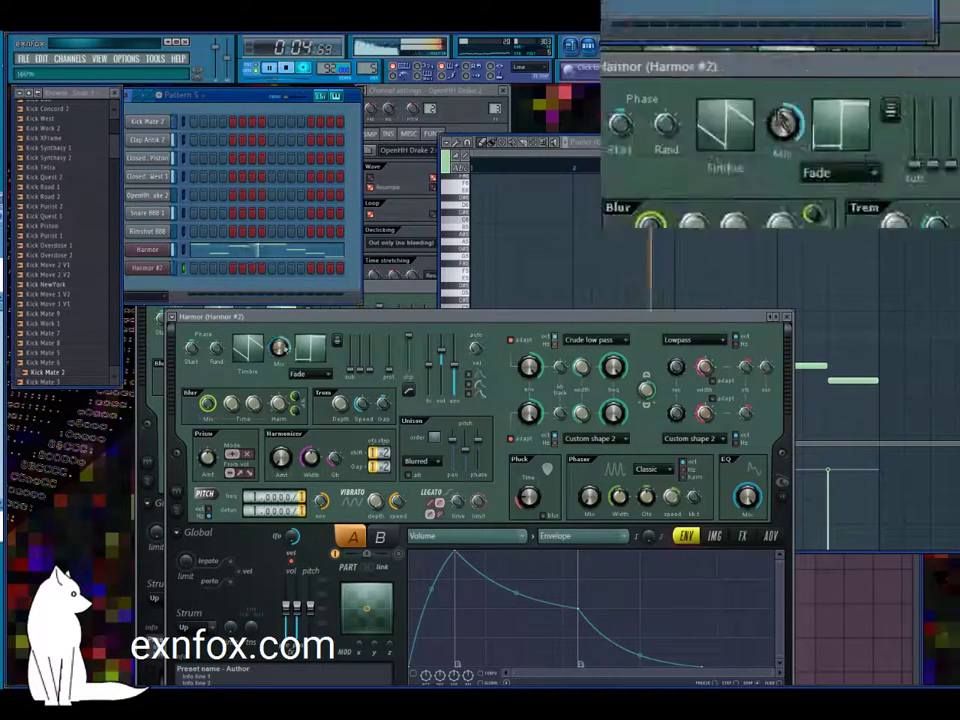
{"action": "left_click", "coordinate": [177, 272]}
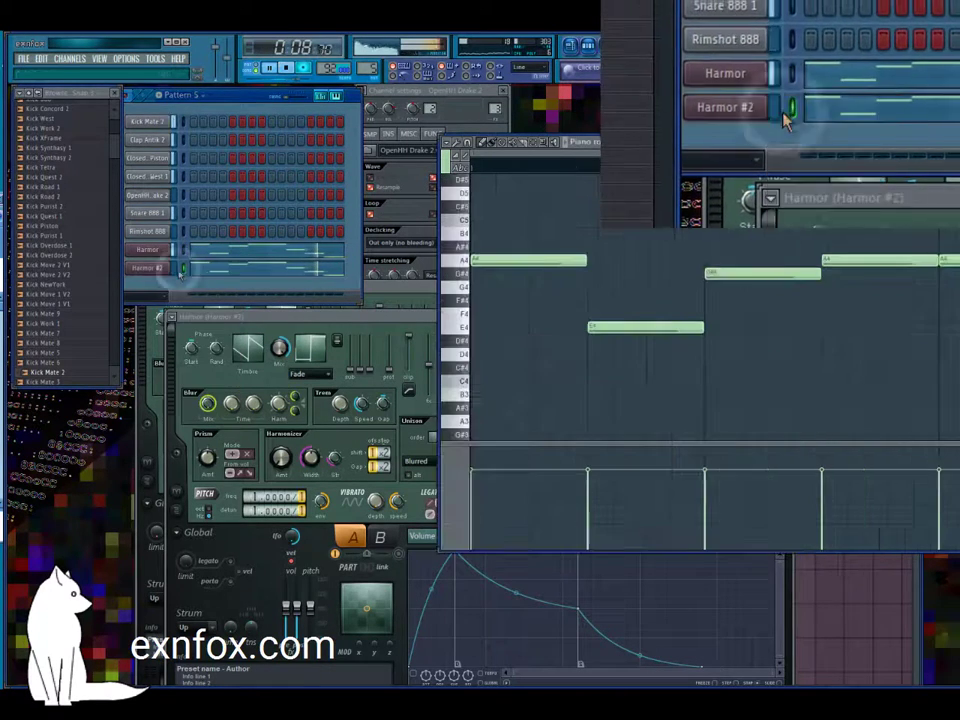
Step: Stack copies of the Harmor #2 melody four and seven semitones higher to turn each note into a major chord
{"action": "key", "text": "ctrl+a"}
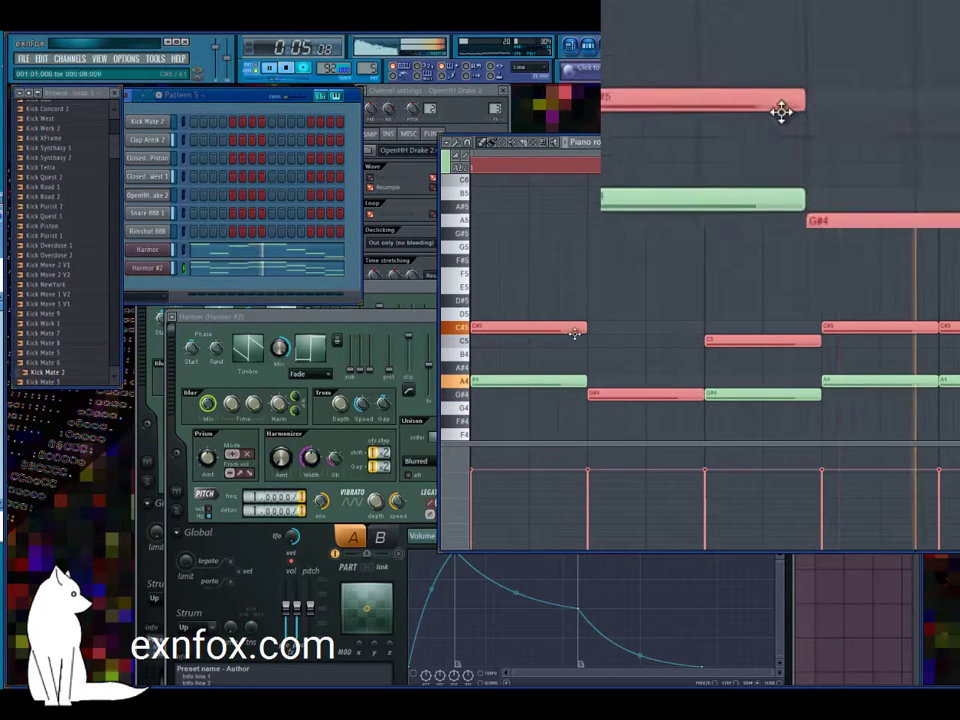
{"action": "key", "text": "shift+i"}
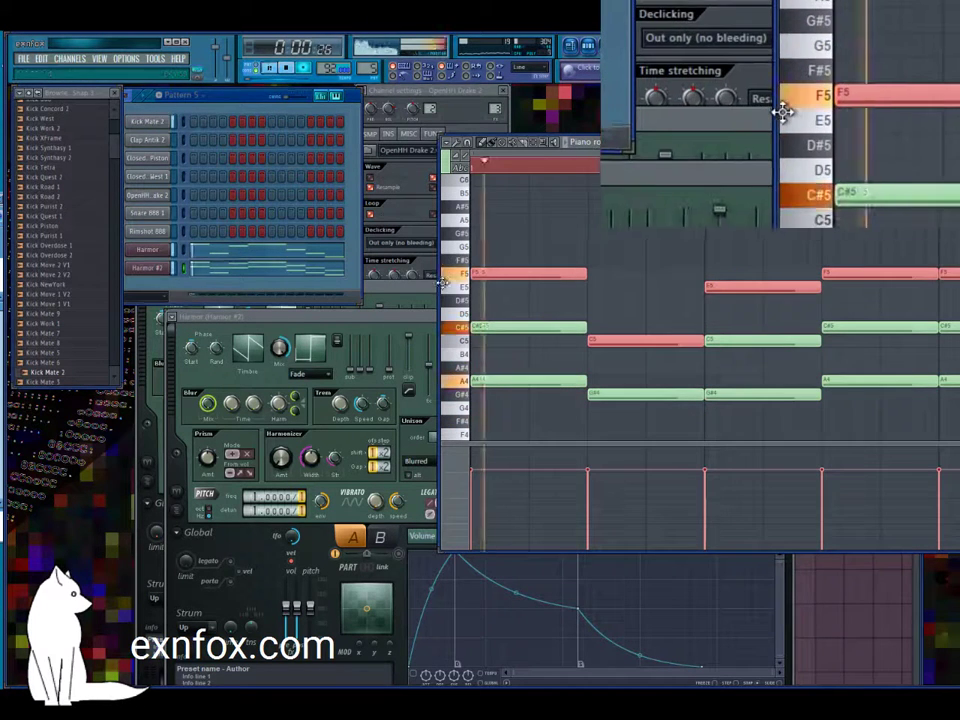
{"action": "key", "text": "shift+Down"}
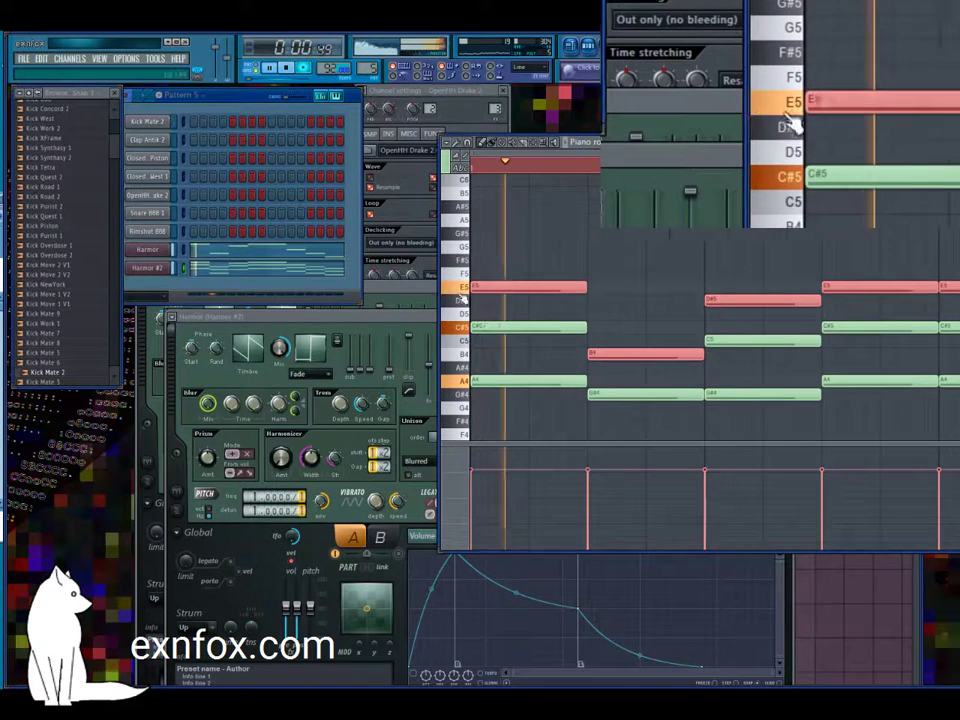
{"action": "scroll", "coordinate": [561, 292], "scroll_direction": "down", "scroll_amount": 1}
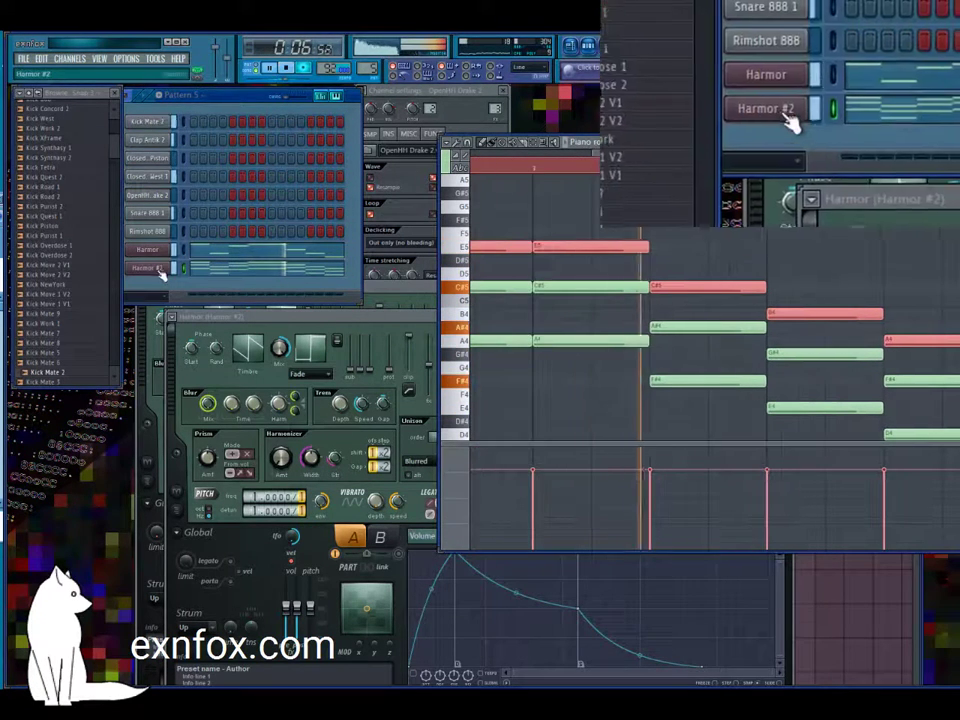
Step: Uncover the per-channel volume controls in the pattern and set Harmor #2's channel volume to 44%
{"action": "left_click", "coordinate": [160, 253]}
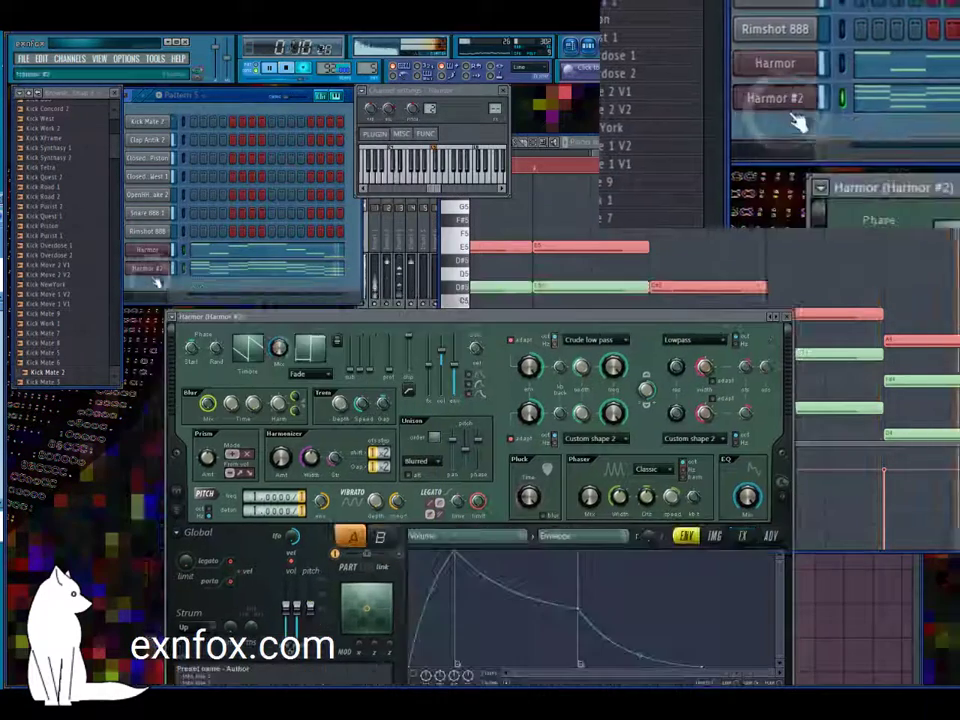
{"action": "left_click", "coordinate": [147, 268]}
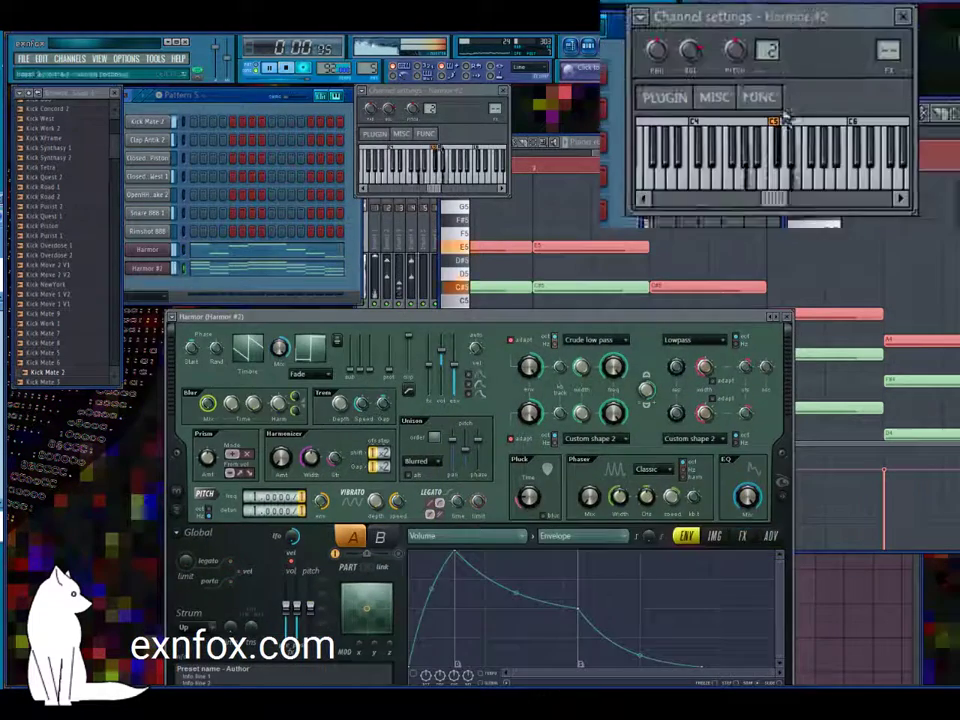
{"action": "left_click", "coordinate": [428, 135]}
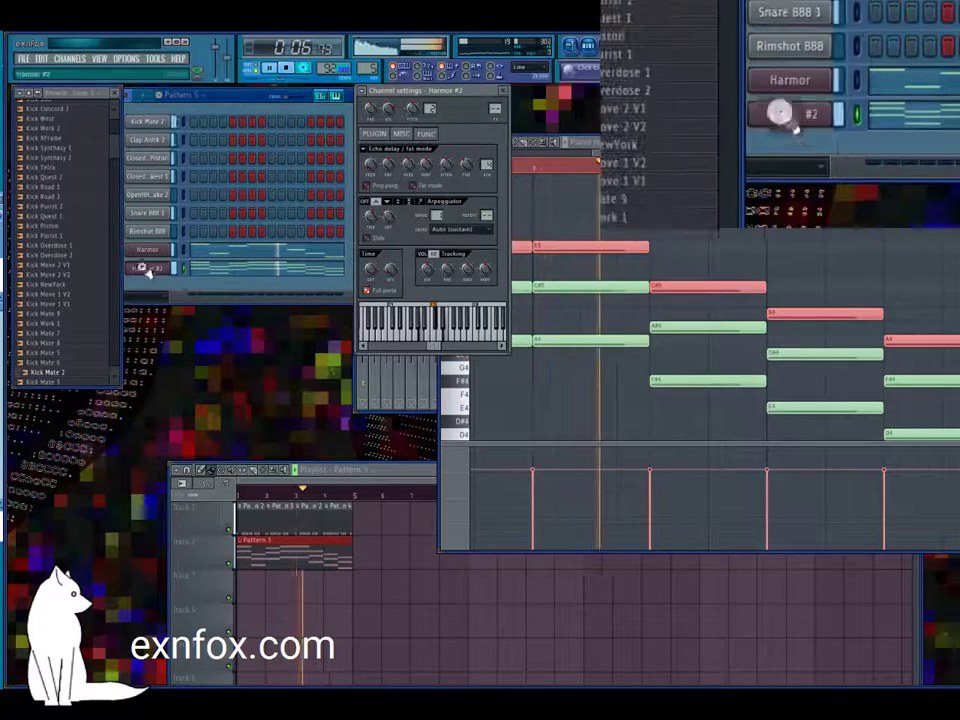
{"action": "left_click_drag", "start_coordinate": [253, 98], "coordinate": [284, 95]}
{"action": "left_click_drag", "start_coordinate": [145, 265], "coordinate": [145, 264]}
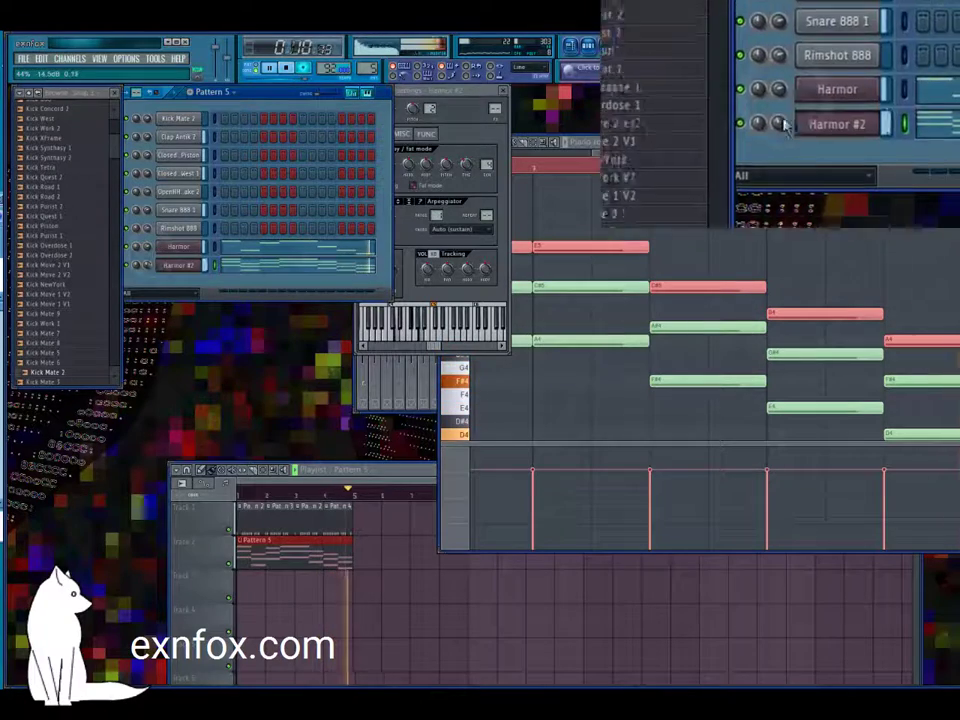
Step: Raise Harmor #2's main pitch, and enable and adjust the delay effect in its synth
{"action": "left_click", "coordinate": [440, 133]}
{"action": "left_click", "coordinate": [375, 134]}
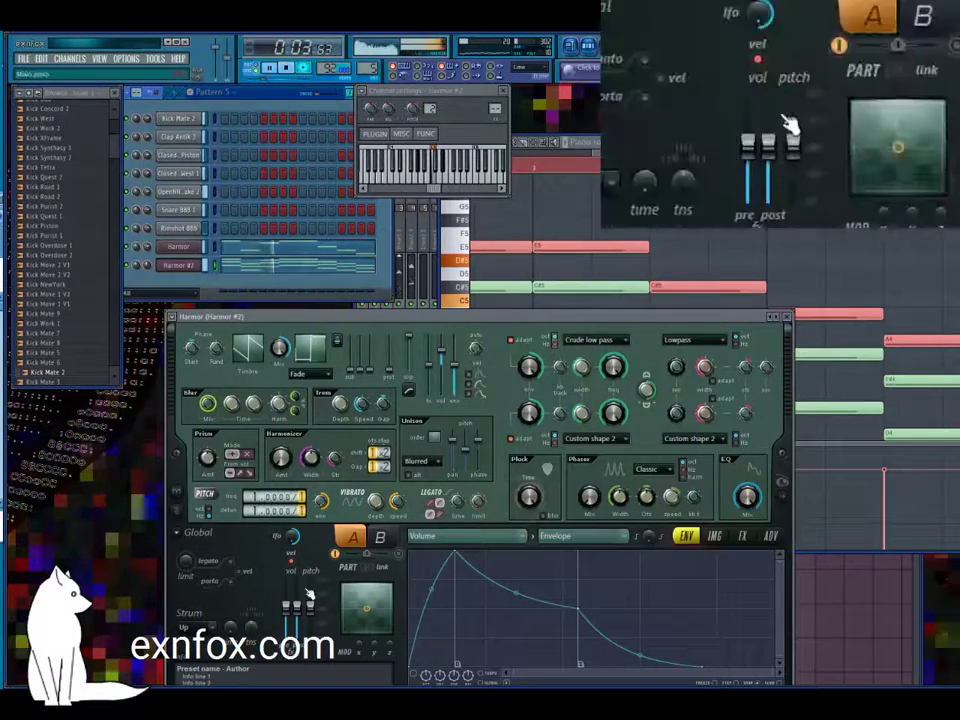
{"action": "left_click", "coordinate": [311, 608]}
{"action": "left_click", "coordinate": [741, 535]}
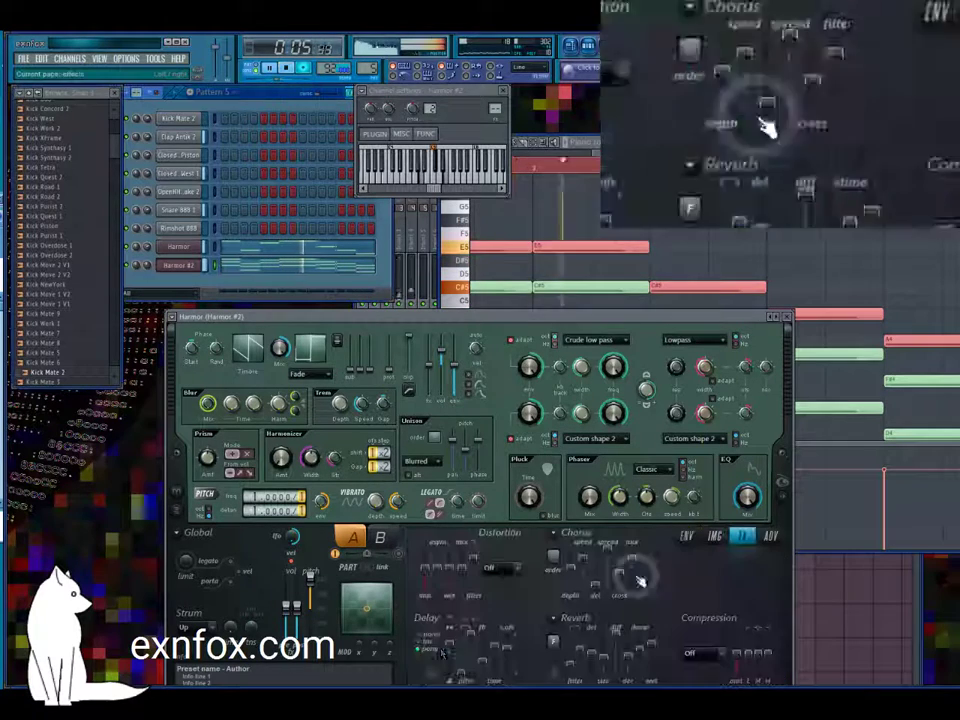
{"action": "left_click", "coordinate": [427, 670]}
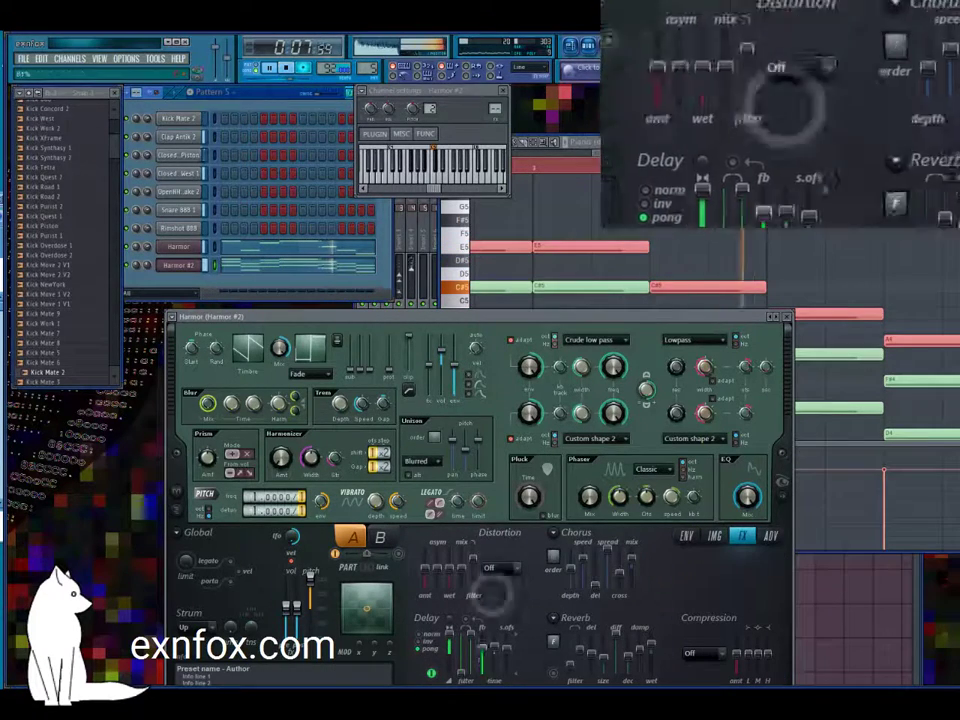
{"action": "left_click_drag", "start_coordinate": [497, 646], "coordinate": [500, 652]}
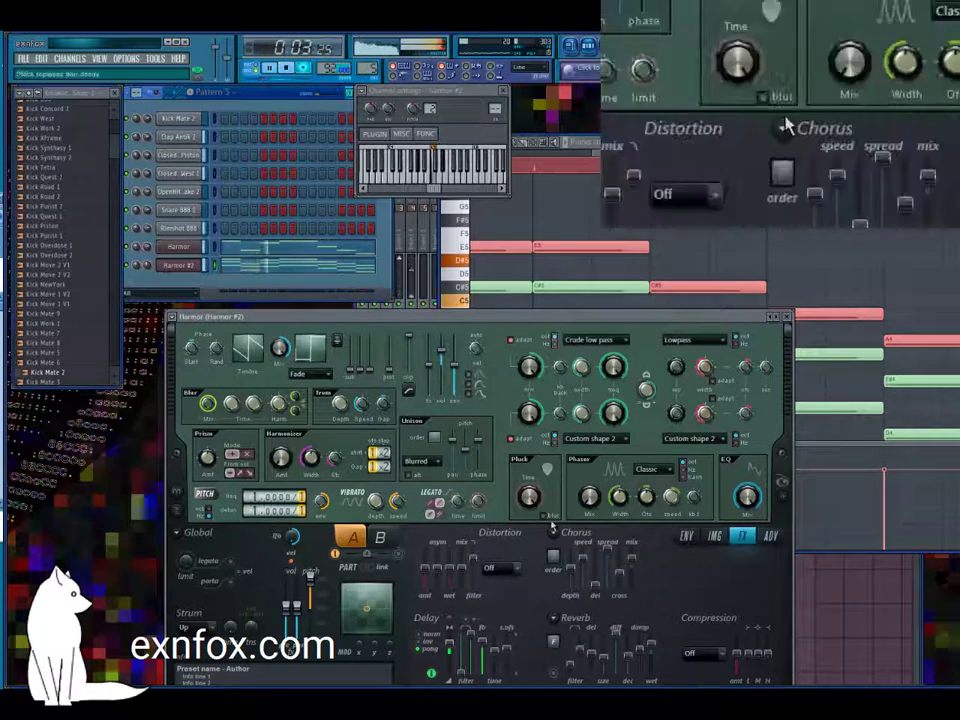
Step: Add a third Harmor channel and load a saved user preset into it
{"action": "left_click", "coordinate": [70, 58]}
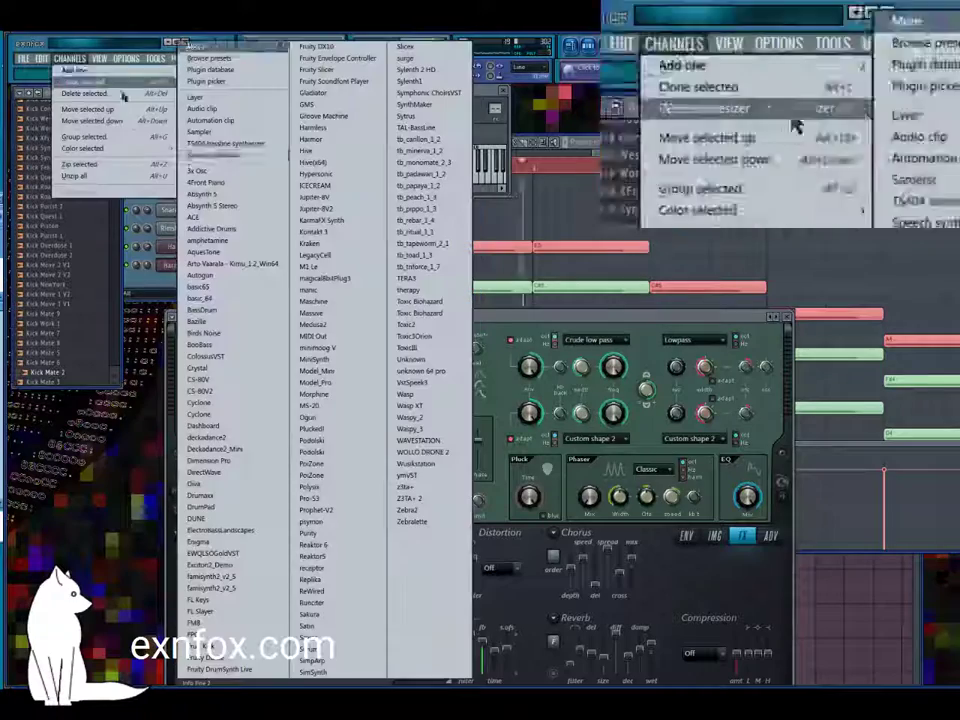
{"action": "left_click", "coordinate": [310, 139]}
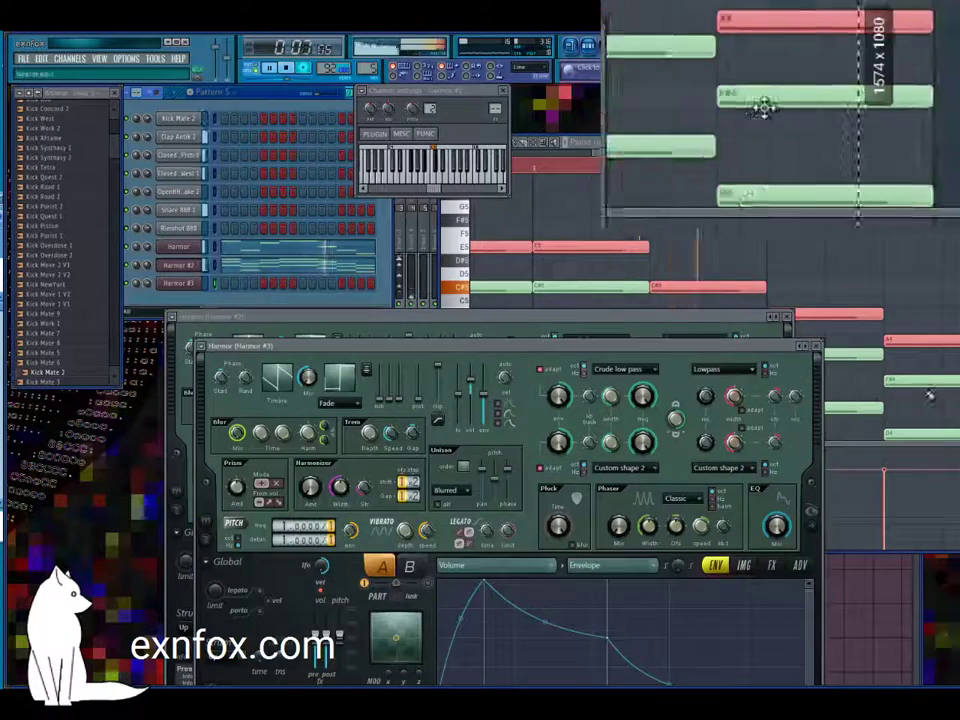
{"action": "right_click", "coordinate": [801, 348]}
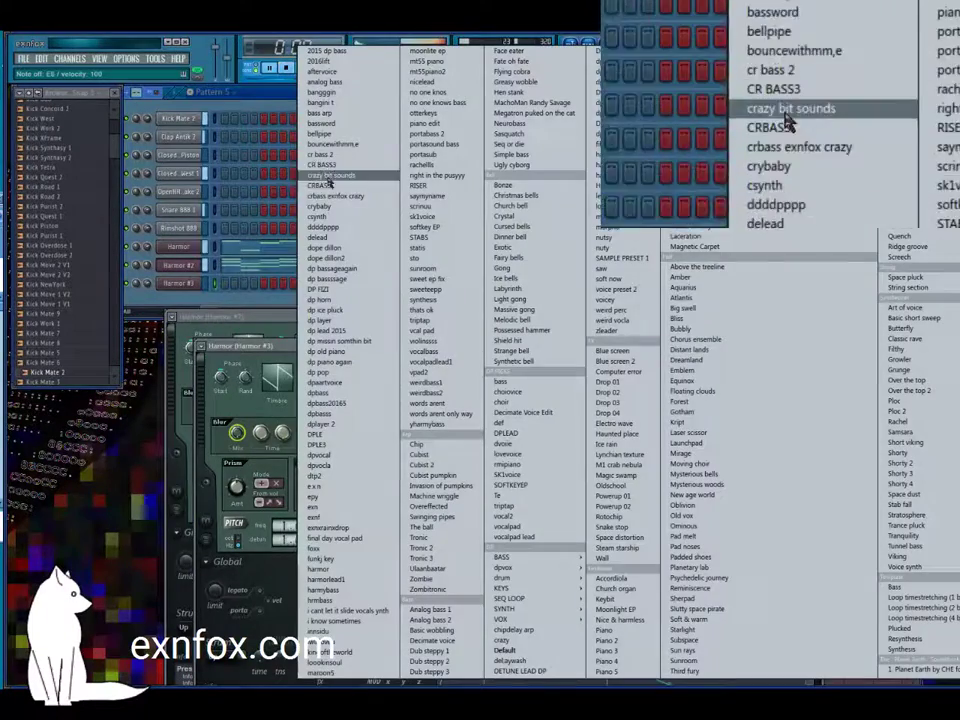
{"action": "left_click", "coordinate": [338, 217]}
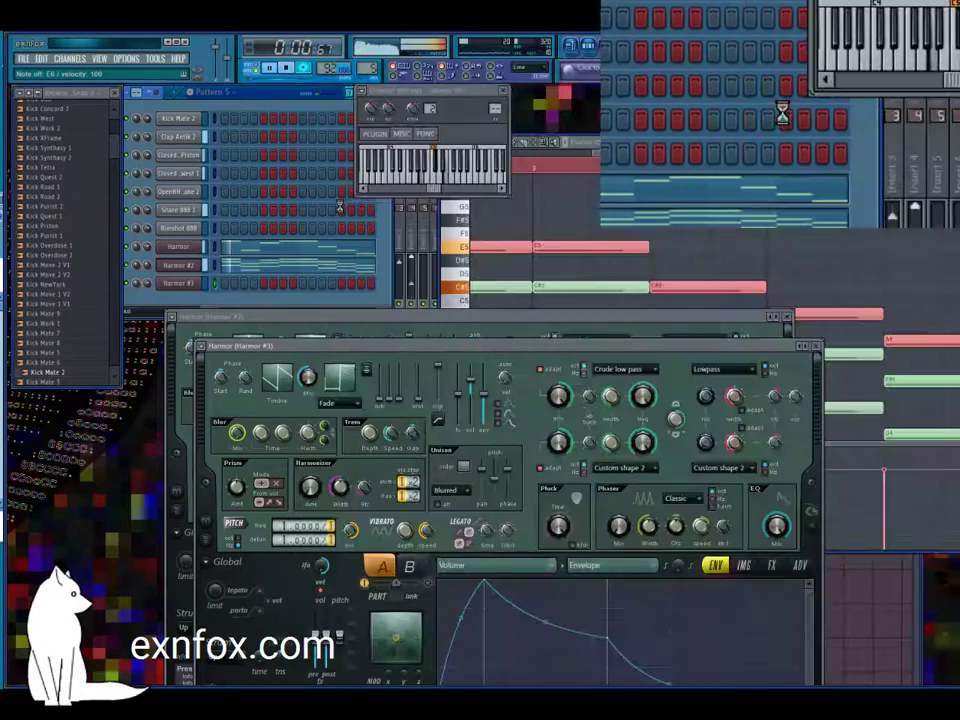